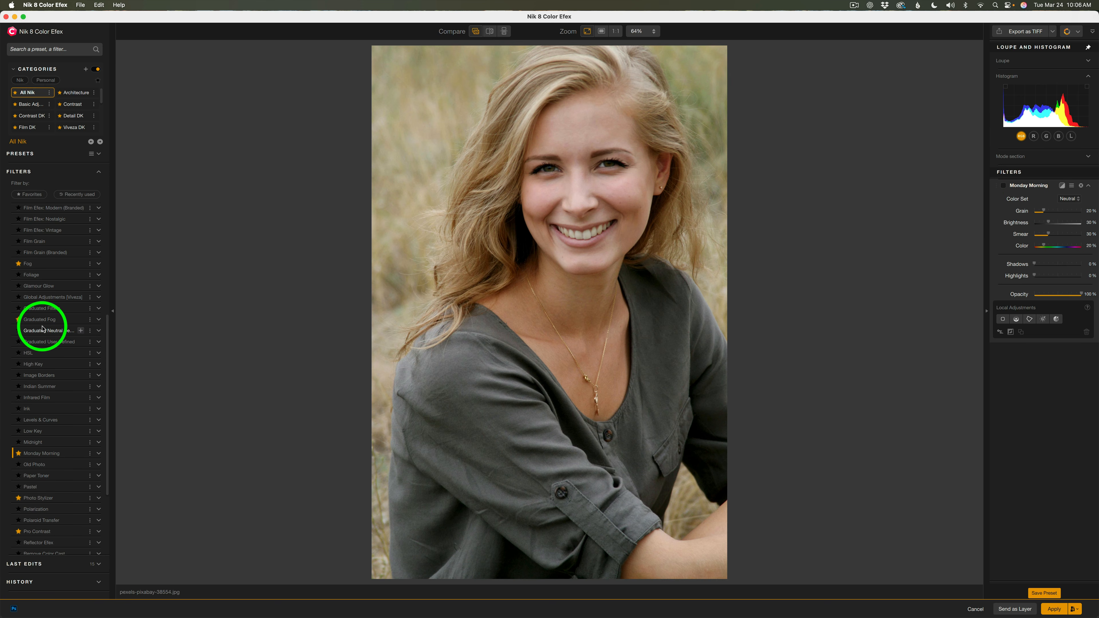
- Turn on the Monday Morning filter for the portrait and compare the photo with and without it
scroll(42, 329, down, 3)
scroll(42, 329, down, 5)
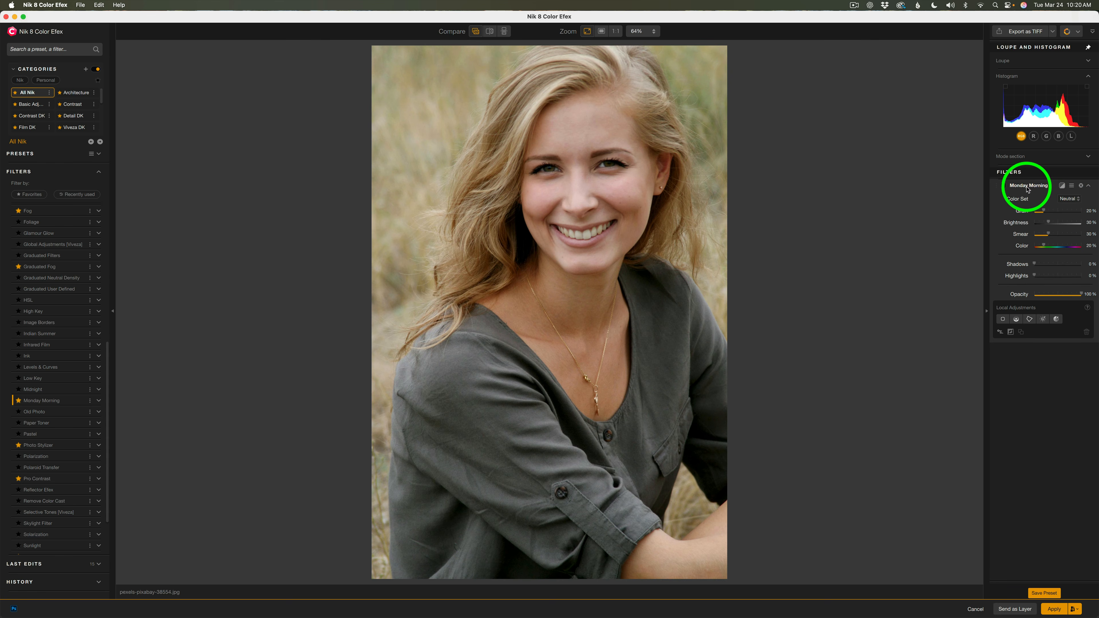
click(1003, 186)
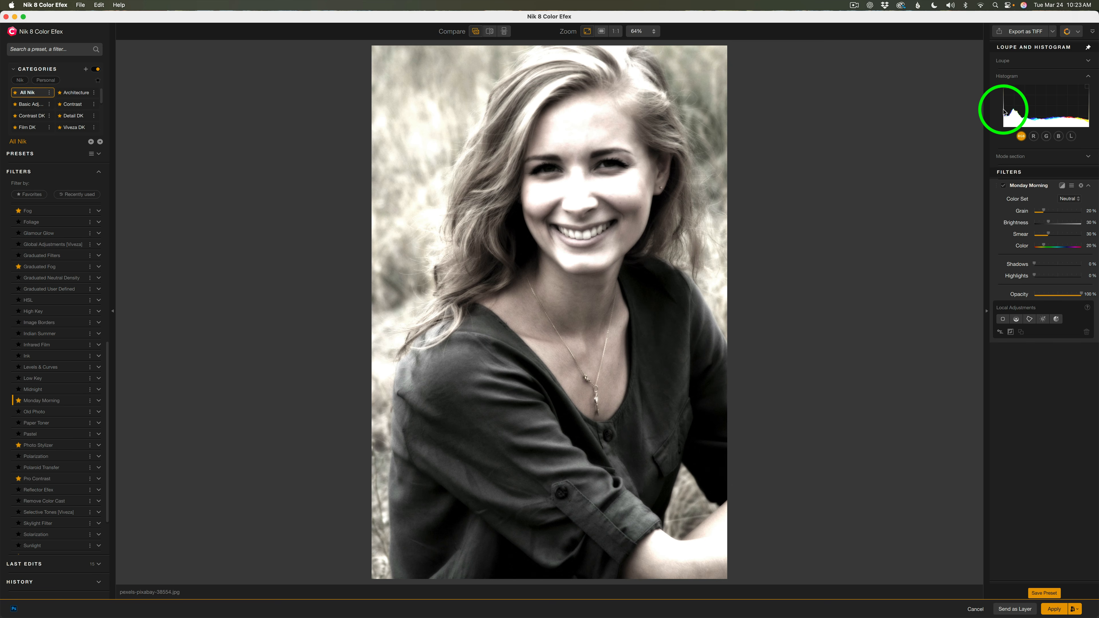
click(1004, 186)
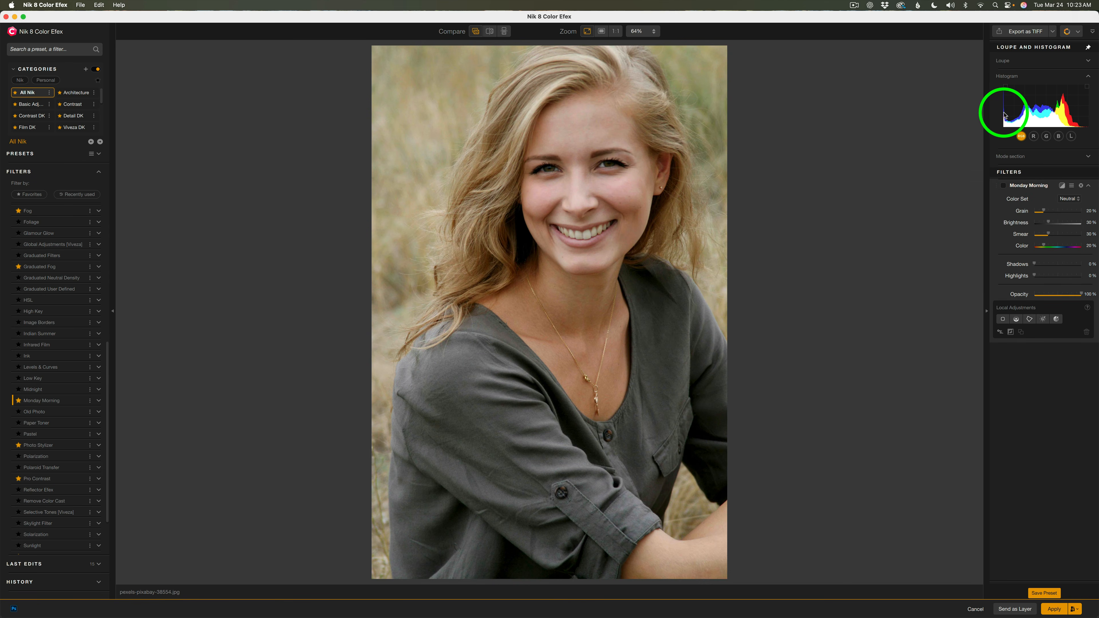
click(1003, 187)
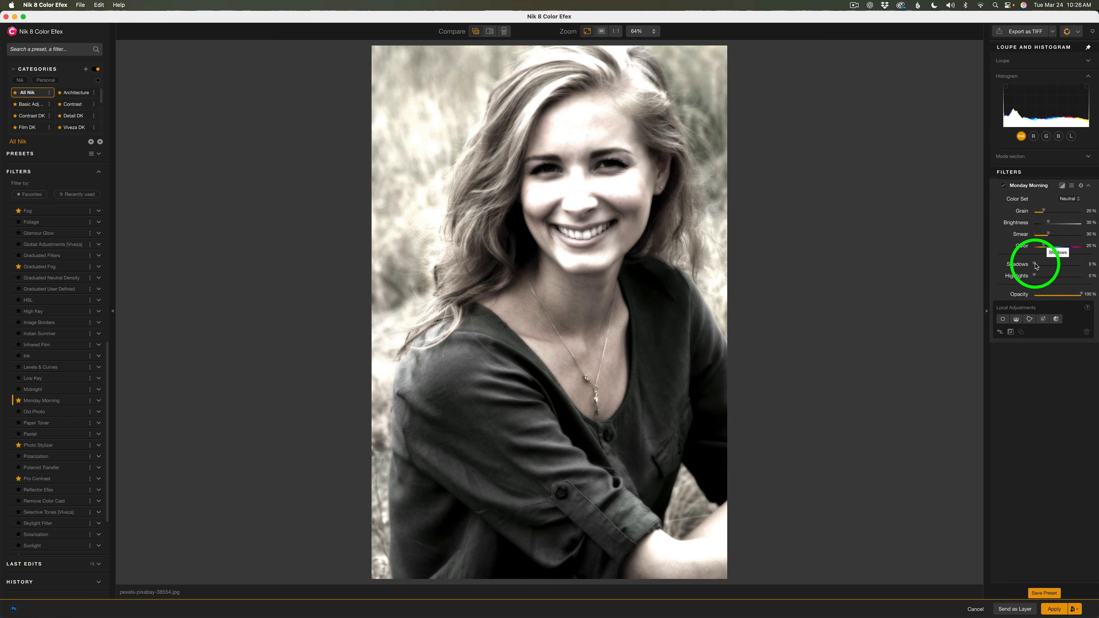
- Check the portrait's shadow clipping in the histogram and raise the filter's Shadows to 66%
drag(1036, 267, 1028, 265)
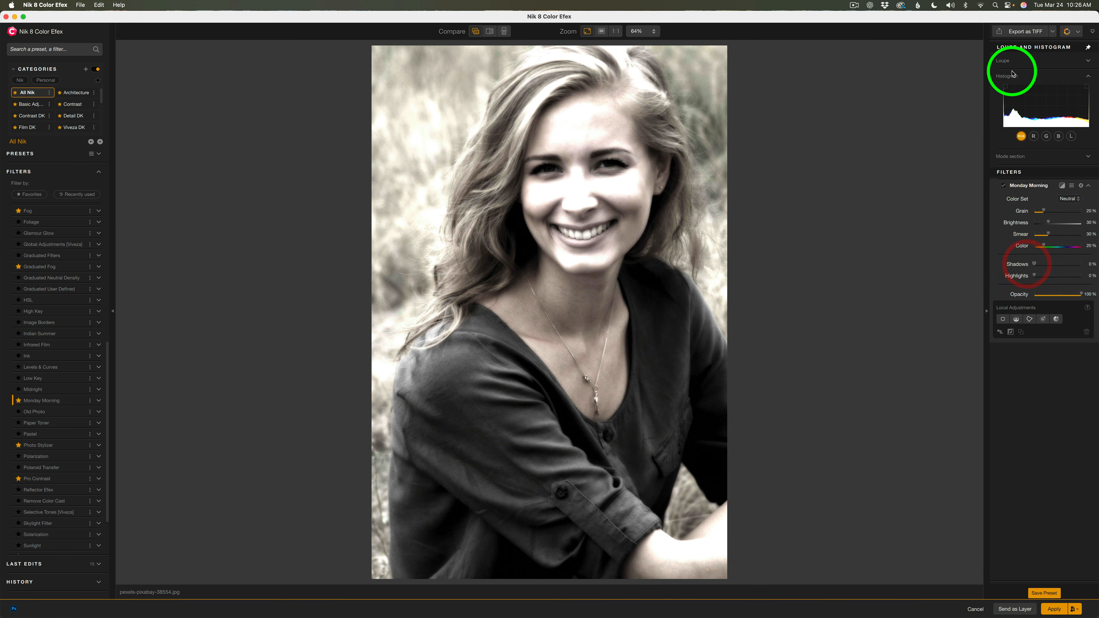
click(1006, 87)
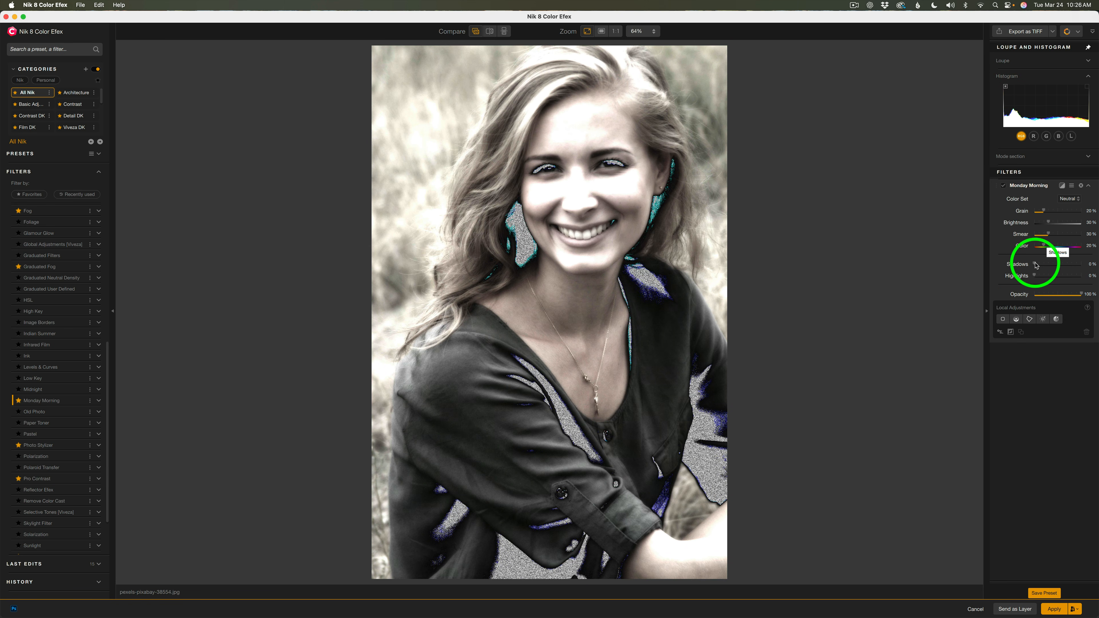
drag(1036, 265, 1066, 265)
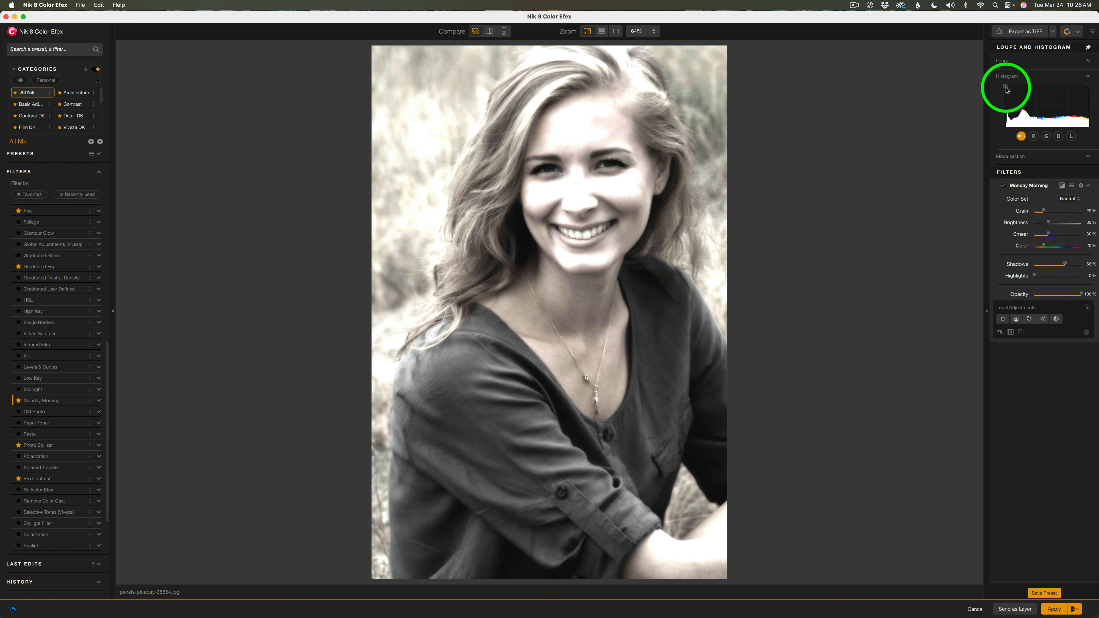
- Show highlight clipping, raise Highlights to 95%, and compare the portrait with and without the filter
click(1087, 87)
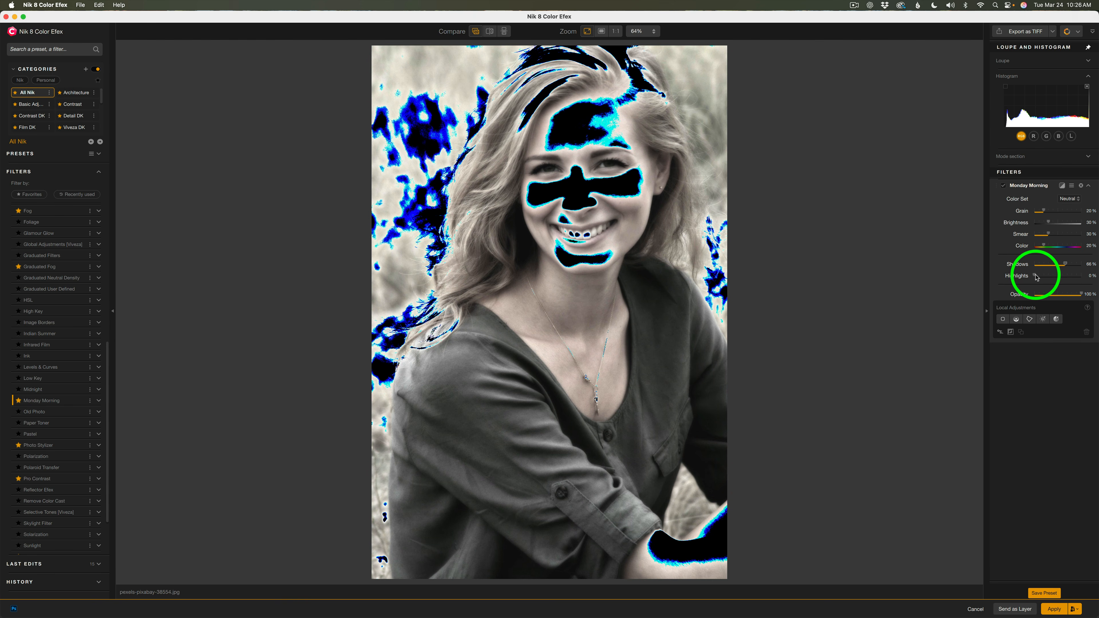
drag(1036, 277, 1077, 276)
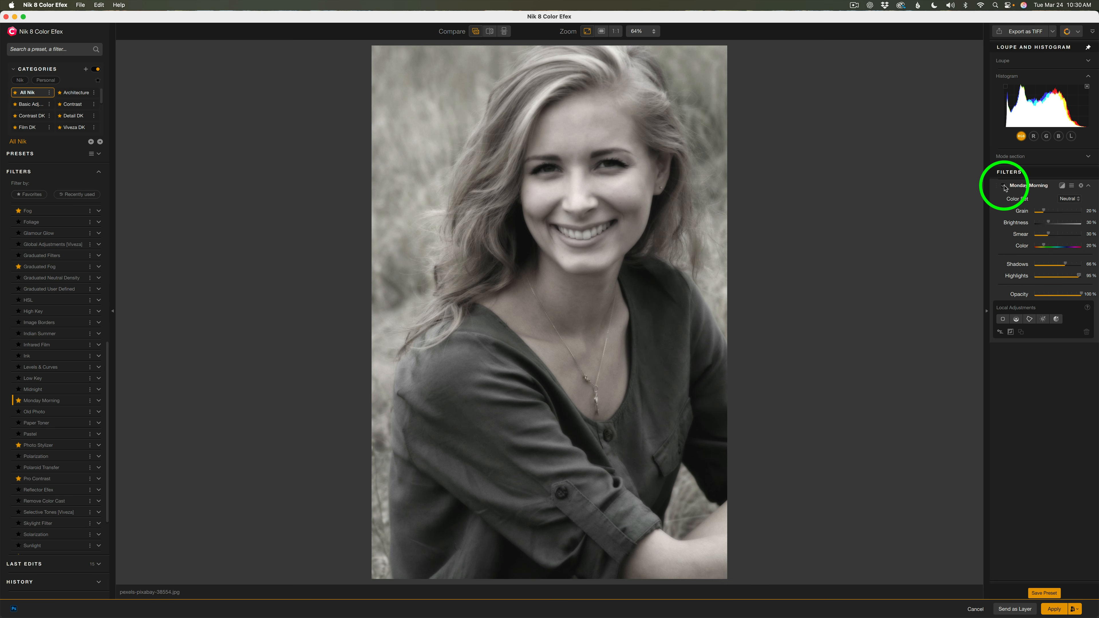
click(1004, 186)
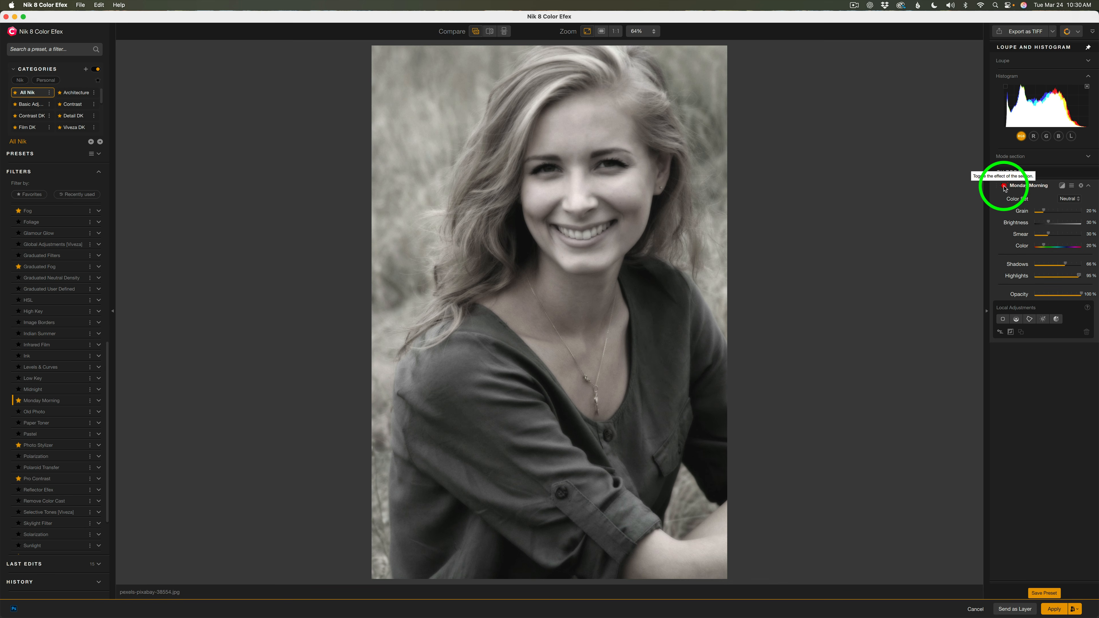
click(1004, 187)
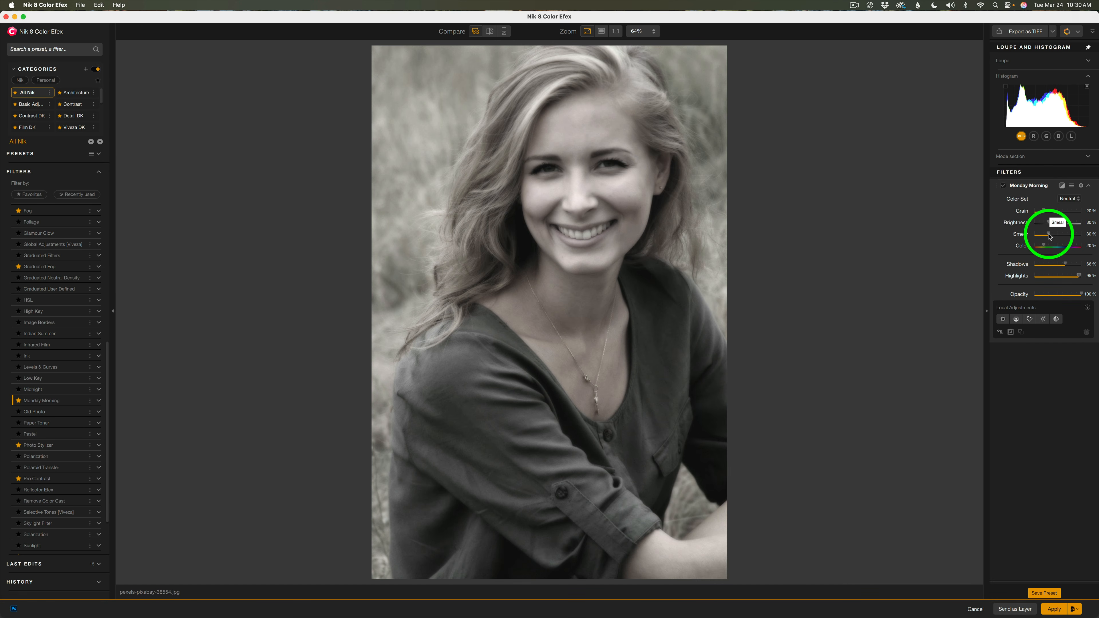
- Test the filter without Smear, set Smear to 36%, and raise Color to 53%
drag(1050, 236, 1034, 237)
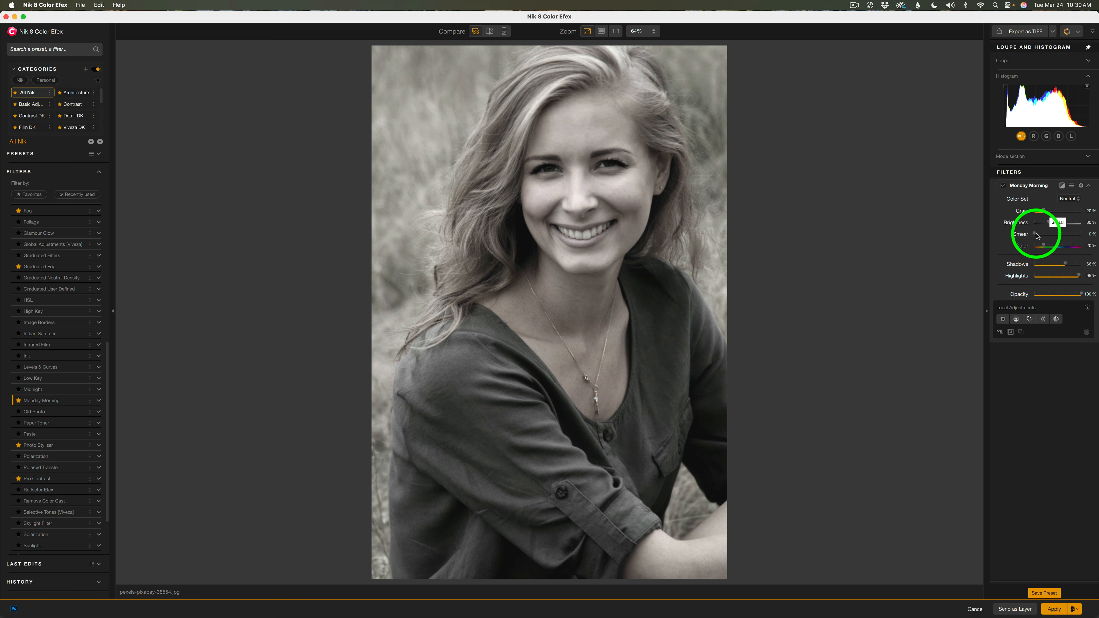
mouse_move(1034, 236)
mouse_down()
mouse_move(1081, 238)
mouse_move(1051, 238)
mouse_up()
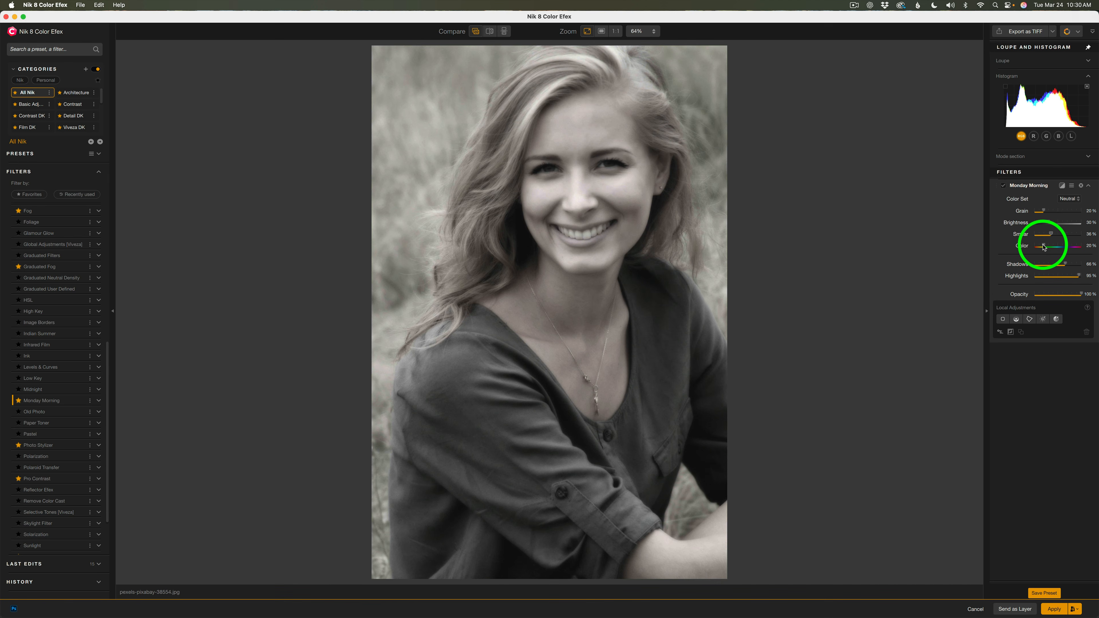
drag(1043, 246, 1058, 248)
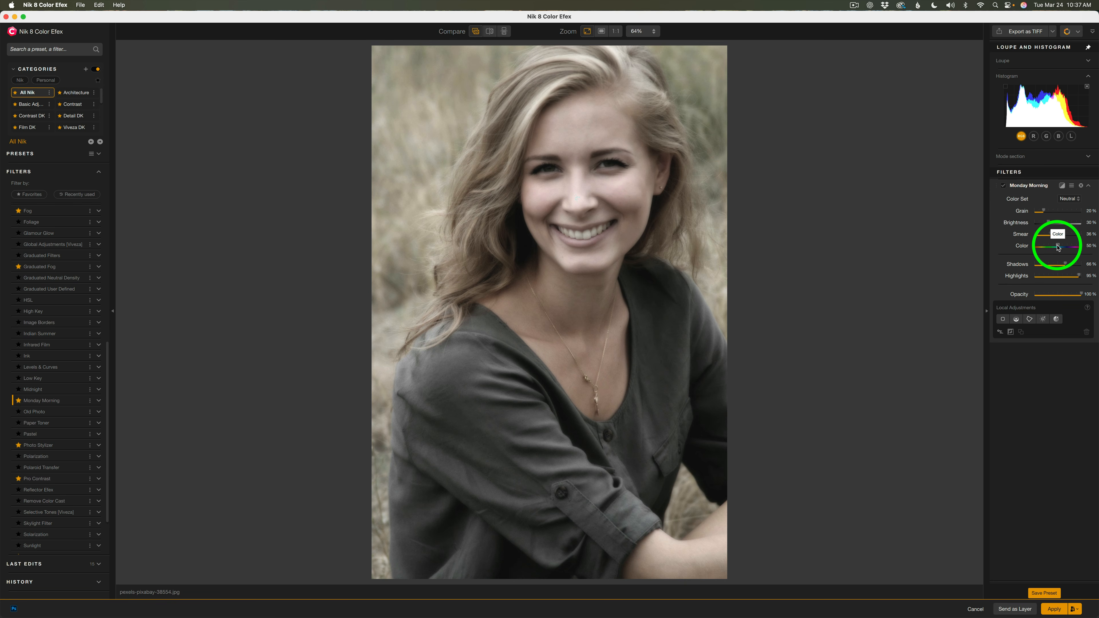
drag(1057, 247, 1059, 246)
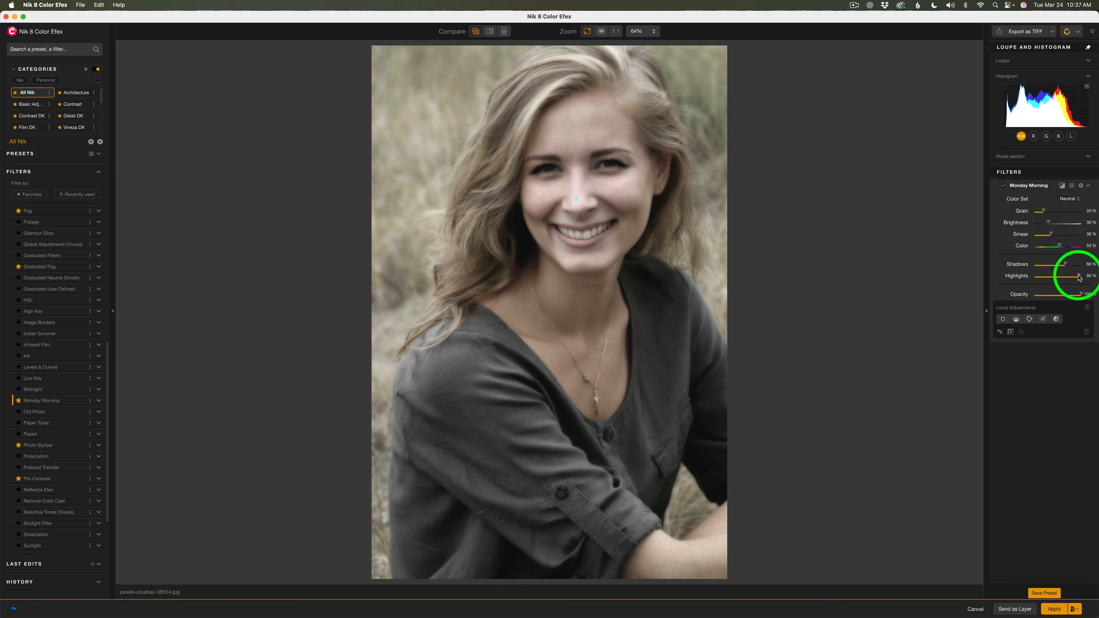
- Raise the portrait's Highlights to 100% and lower the filter's Brightness to 27%
drag(1079, 276, 1094, 277)
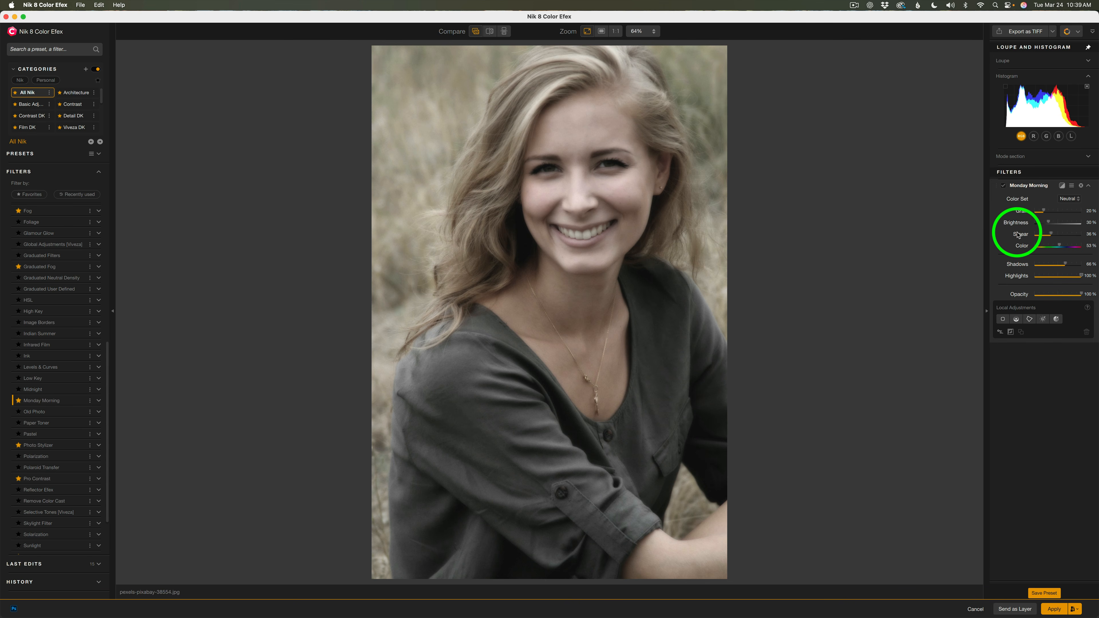
drag(1062, 246, 1059, 246)
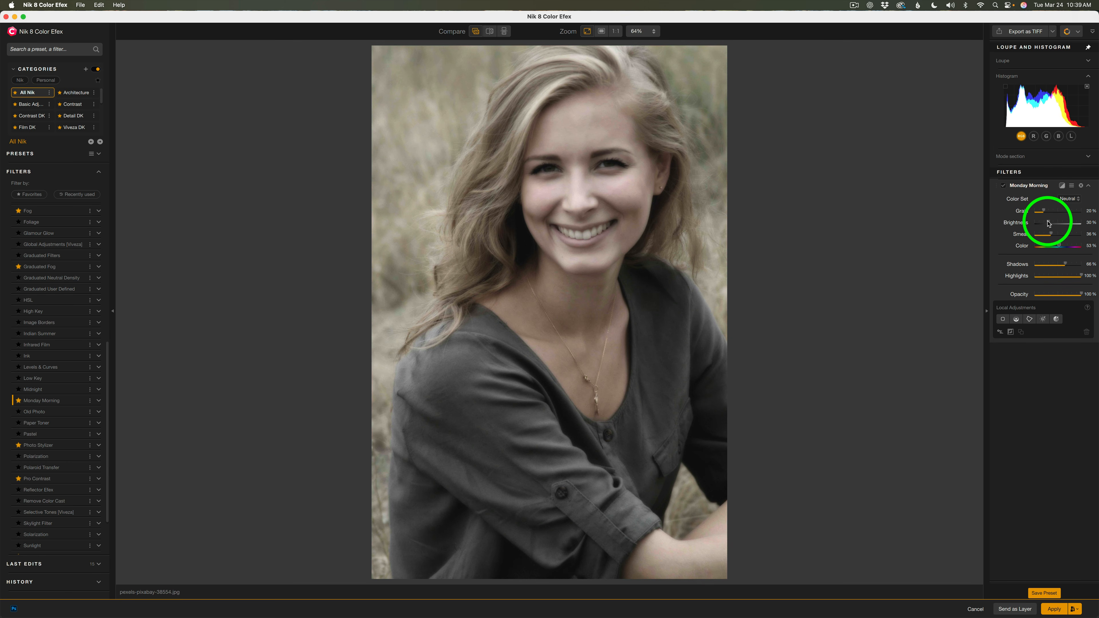
drag(1049, 223, 1049, 223)
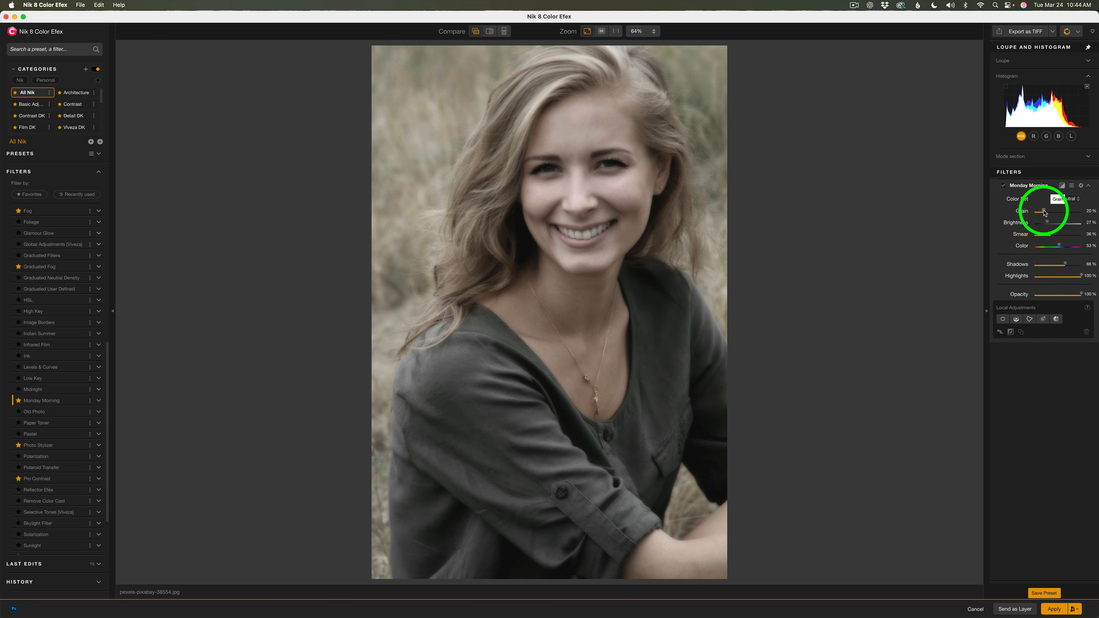
- Increase the Monday Morning filter's Grain on the portrait to 35%
click(653, 31)
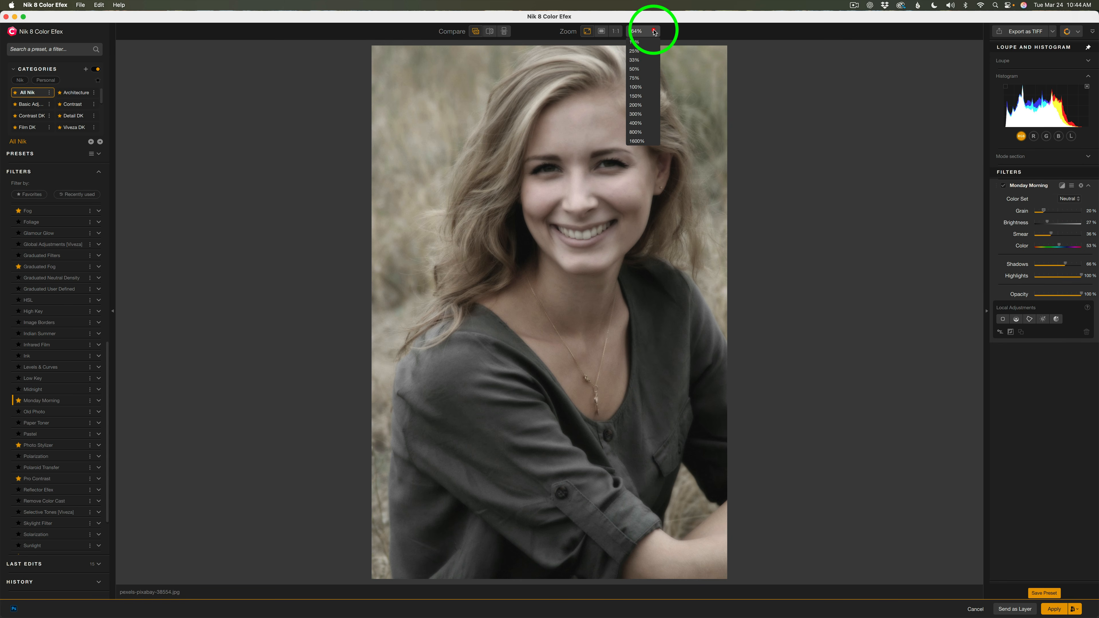
click(645, 107)
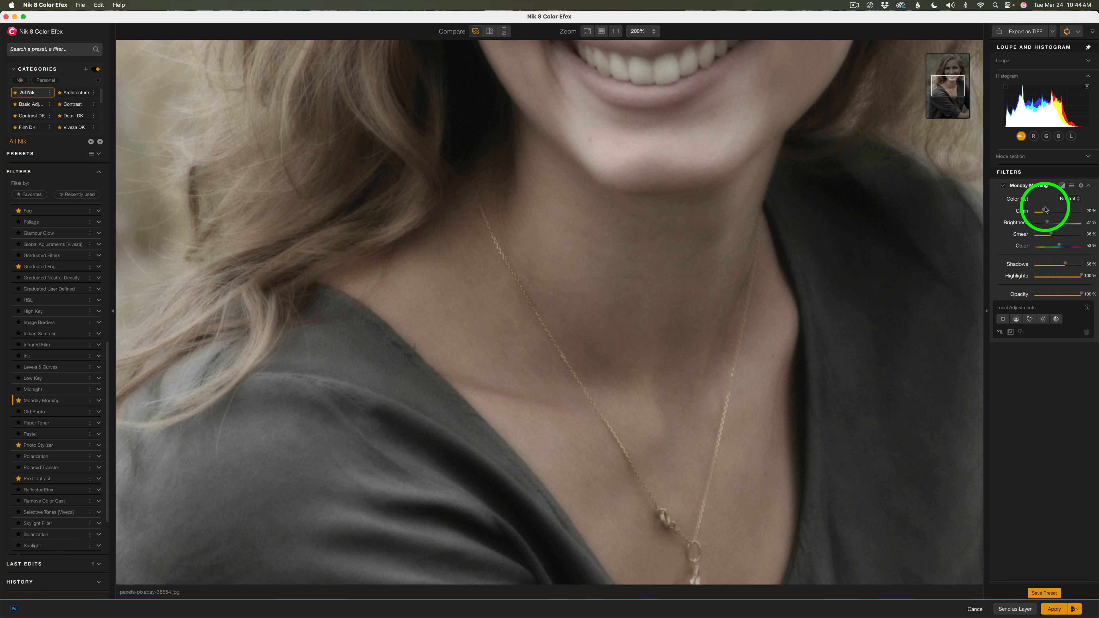
mouse_move(1044, 211)
mouse_down()
mouse_move(1082, 215)
mouse_move(1052, 213)
mouse_up()
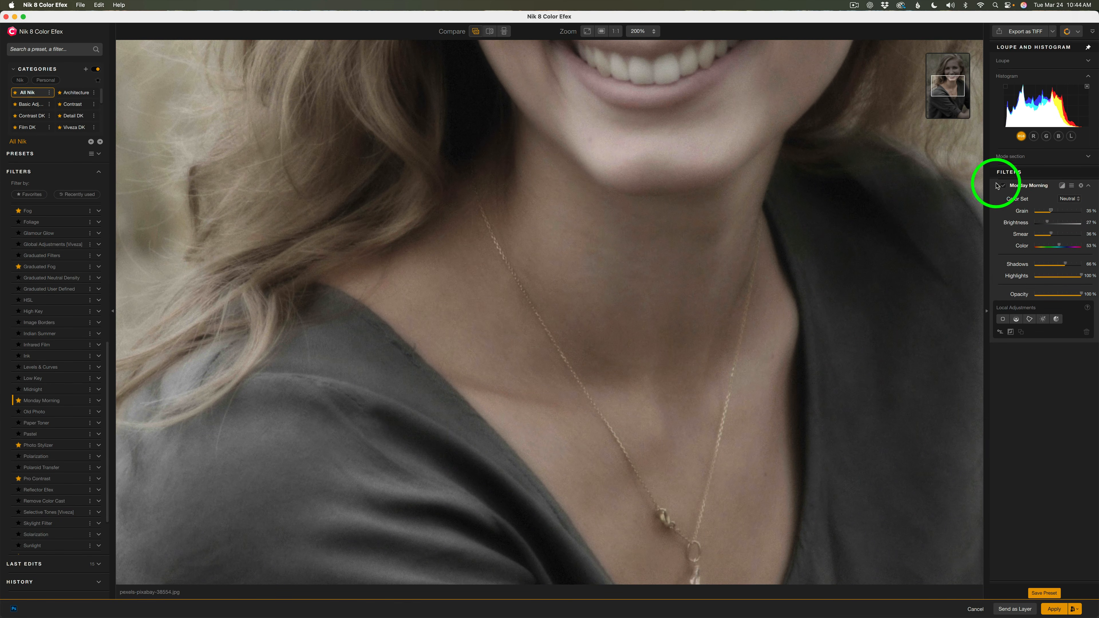
click(587, 32)
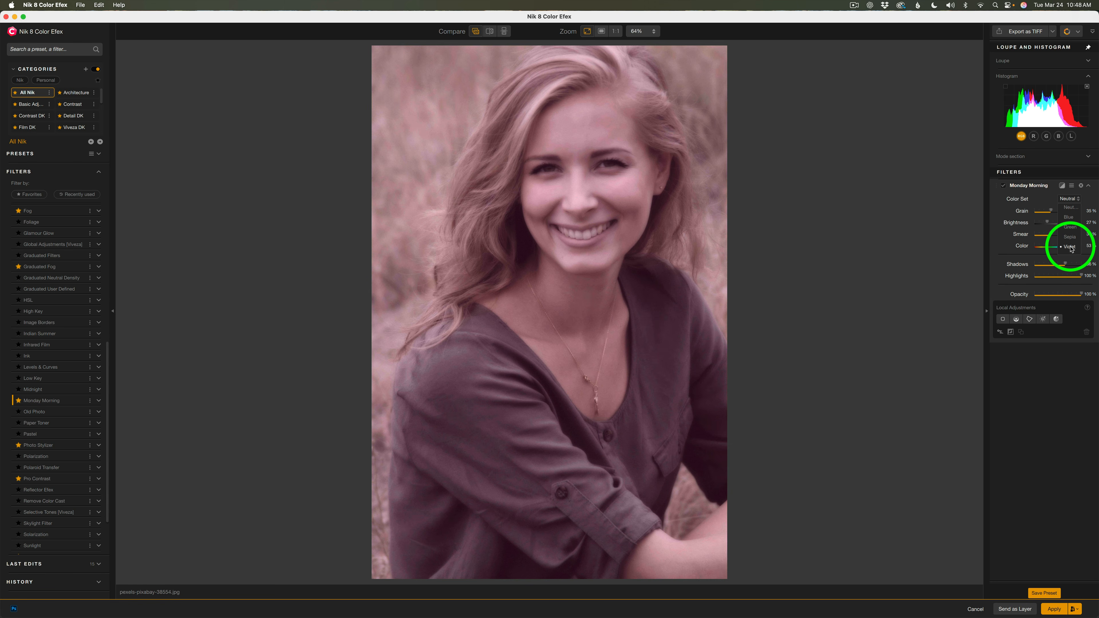
- Change the filter's Color Set to Violet and reduce Color to 33%
click(1070, 248)
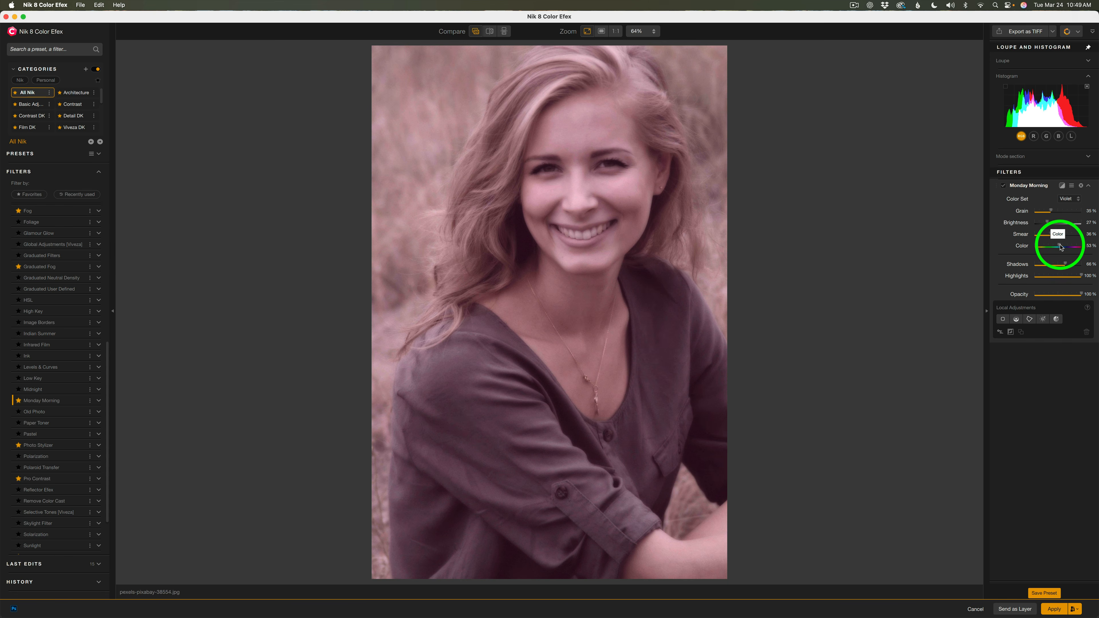
drag(1059, 247, 1051, 247)
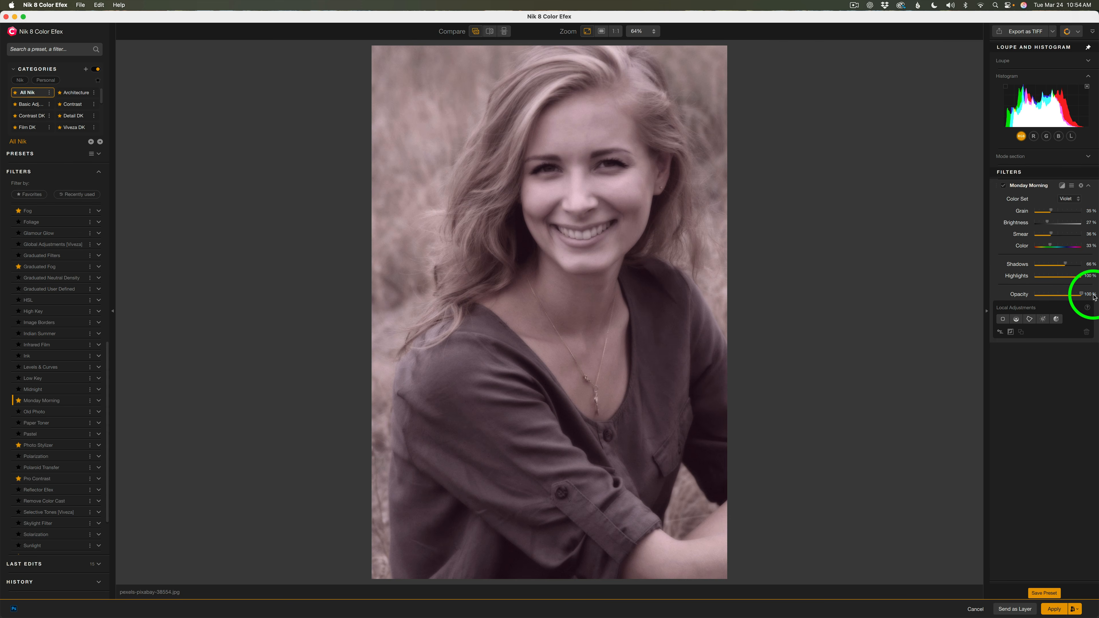
- Lower the filter's Opacity to 71% and compare the portrait with and without the effect
drag(1081, 294, 1068, 295)
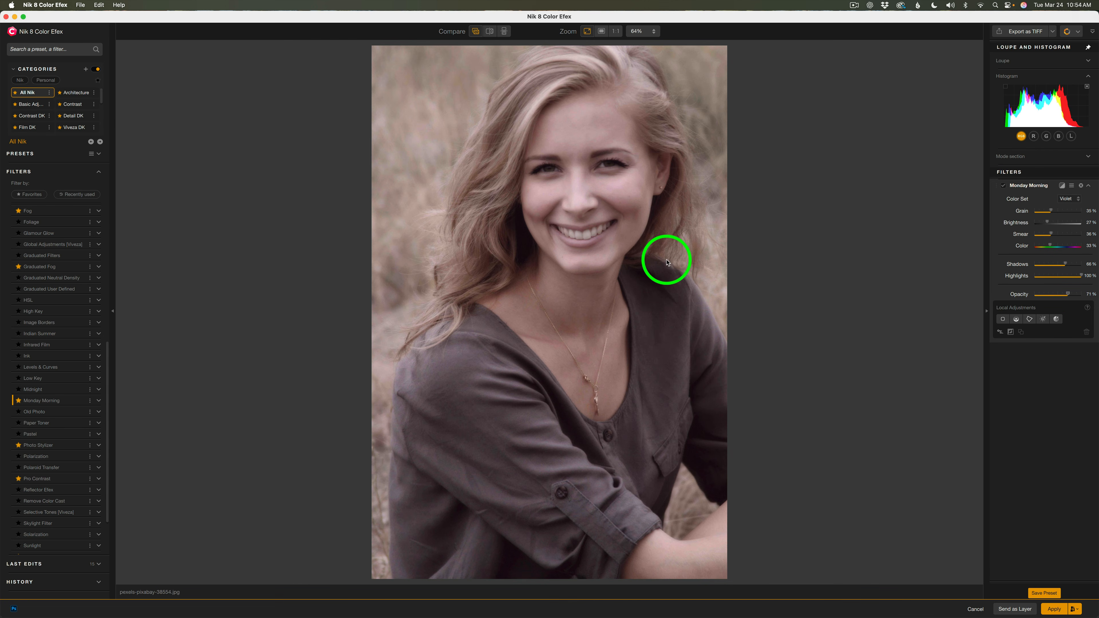
click(1003, 186)
click(1003, 186)
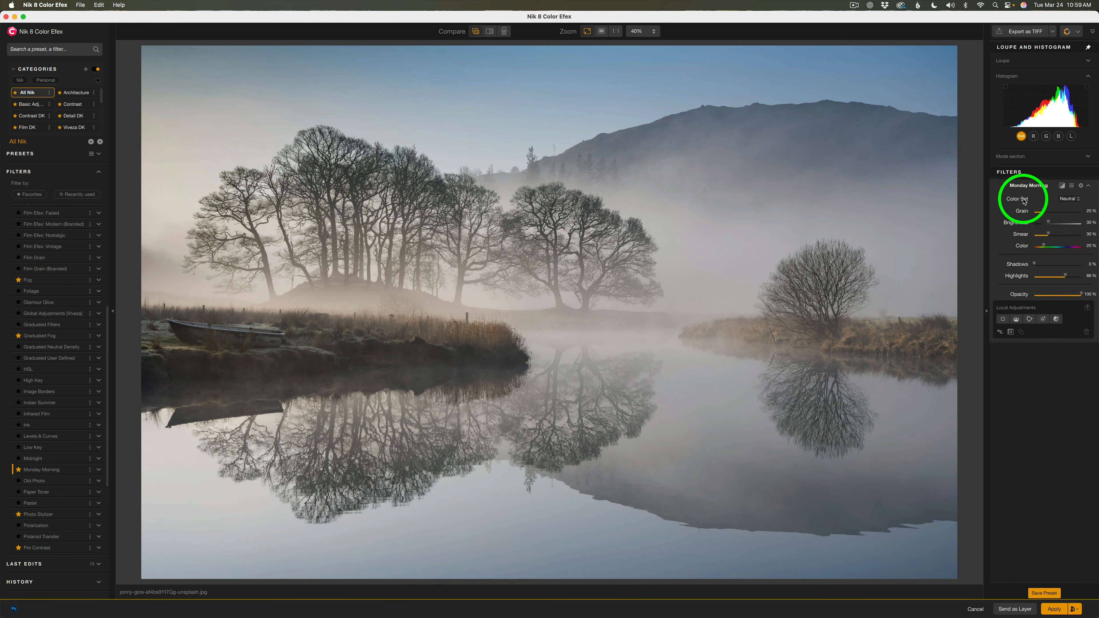
- Turn on Monday Morning for the misty lake photo, show highlight clipping, and raise Highlights to 94%
click(1003, 186)
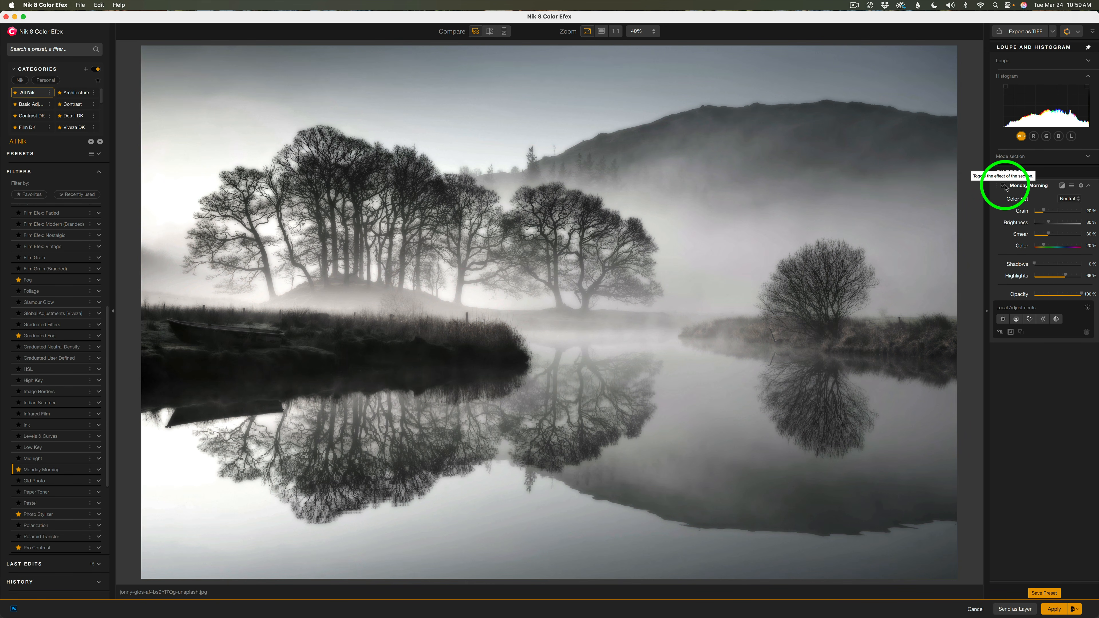
click(1087, 89)
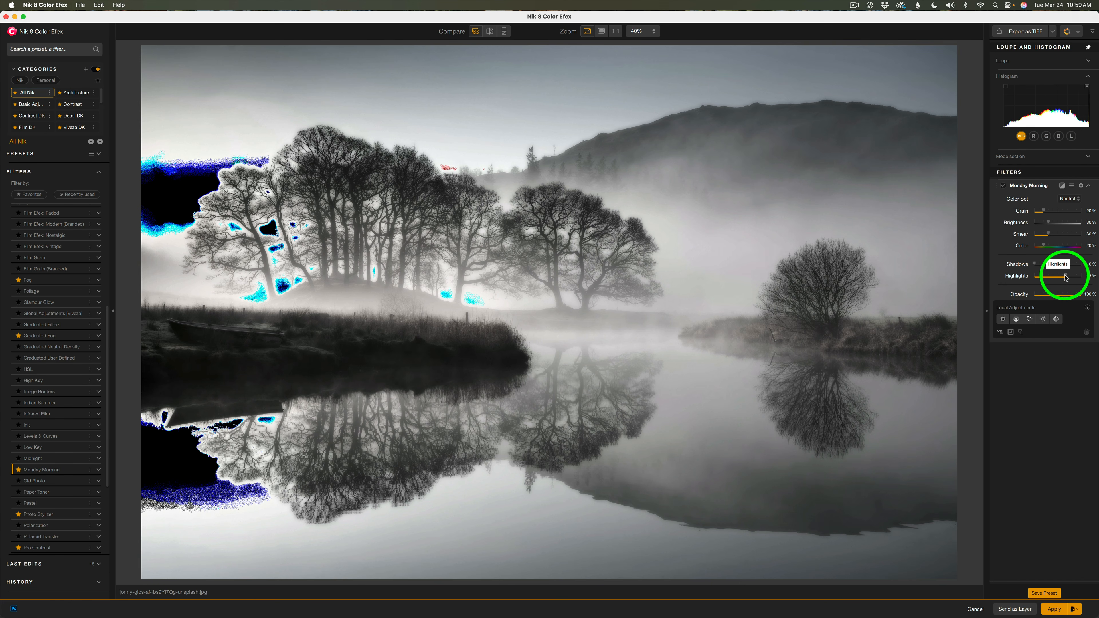
drag(1065, 277, 1077, 277)
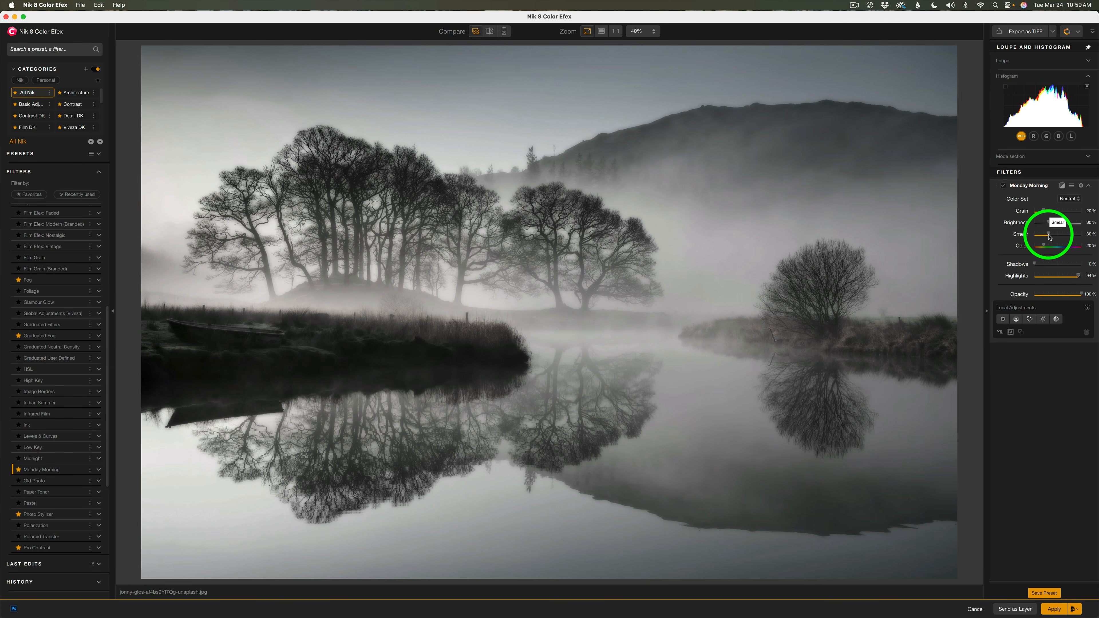
- Set the lake photo's Smear to 34%, Color to 70%, Brightness to 37% and Highlights to 100%
mouse_move(1048, 237)
mouse_down()
mouse_move(1078, 238)
mouse_move(1036, 241)
mouse_move(1050, 241)
mouse_up()
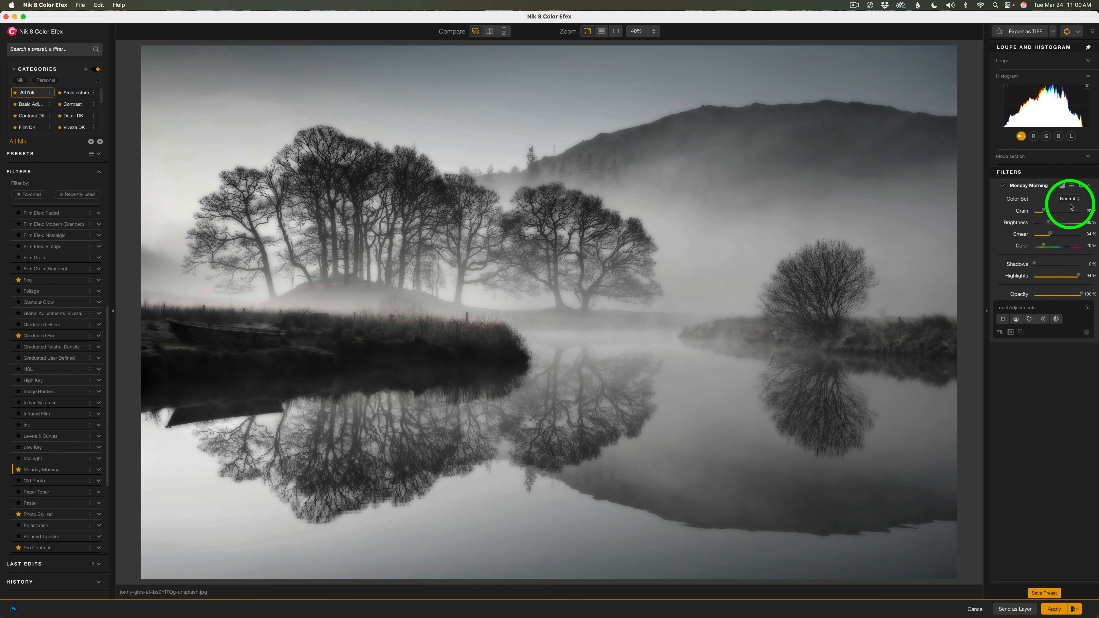
drag(1044, 247, 1054, 224)
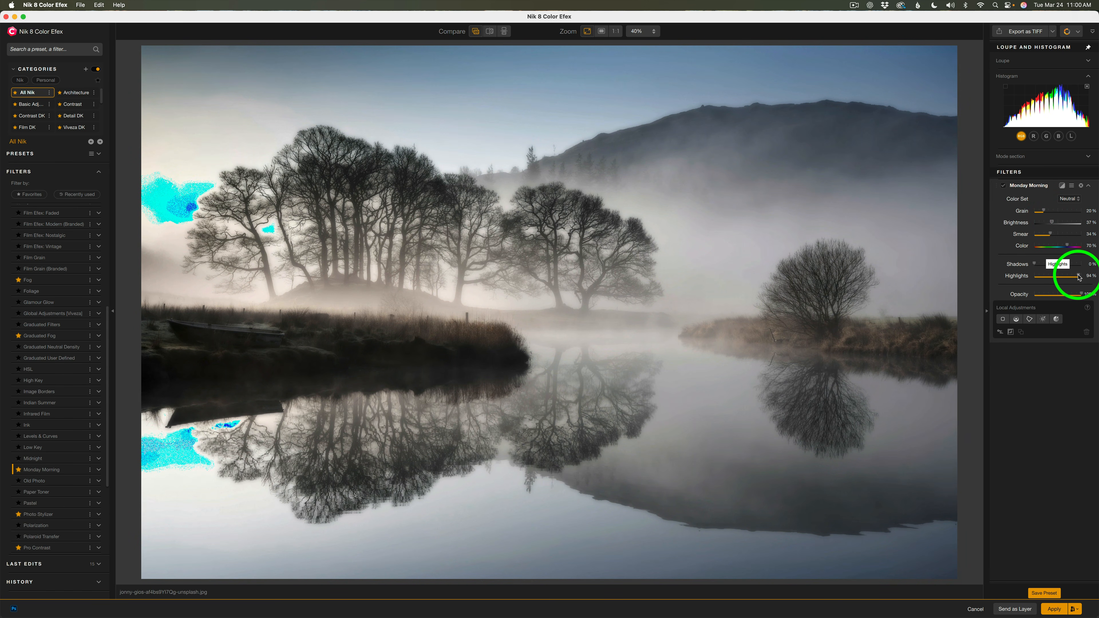
drag(1079, 277, 1095, 279)
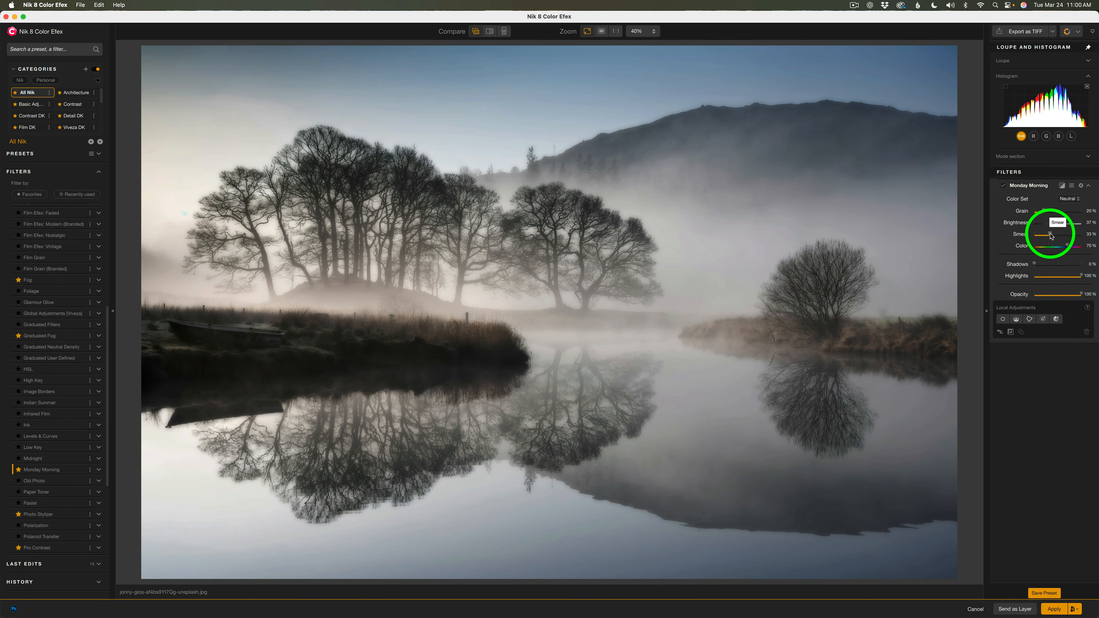
- Reduce Smear on the lake photo to below 20%, comparing the image with and without the filter
drag(1051, 235, 1044, 235)
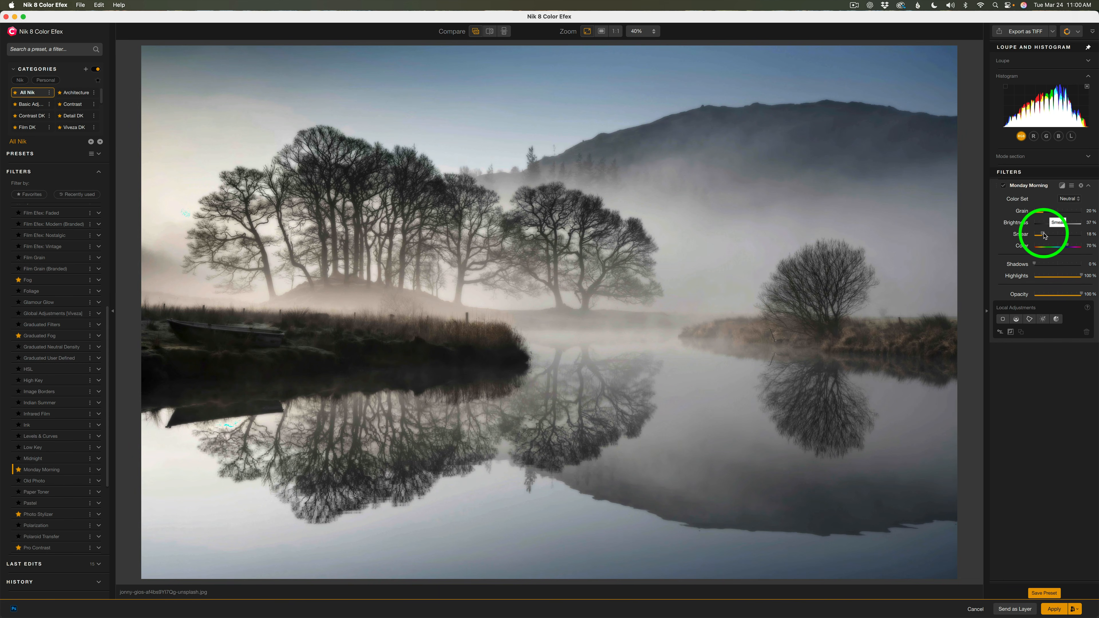
click(1004, 186)
click(1003, 186)
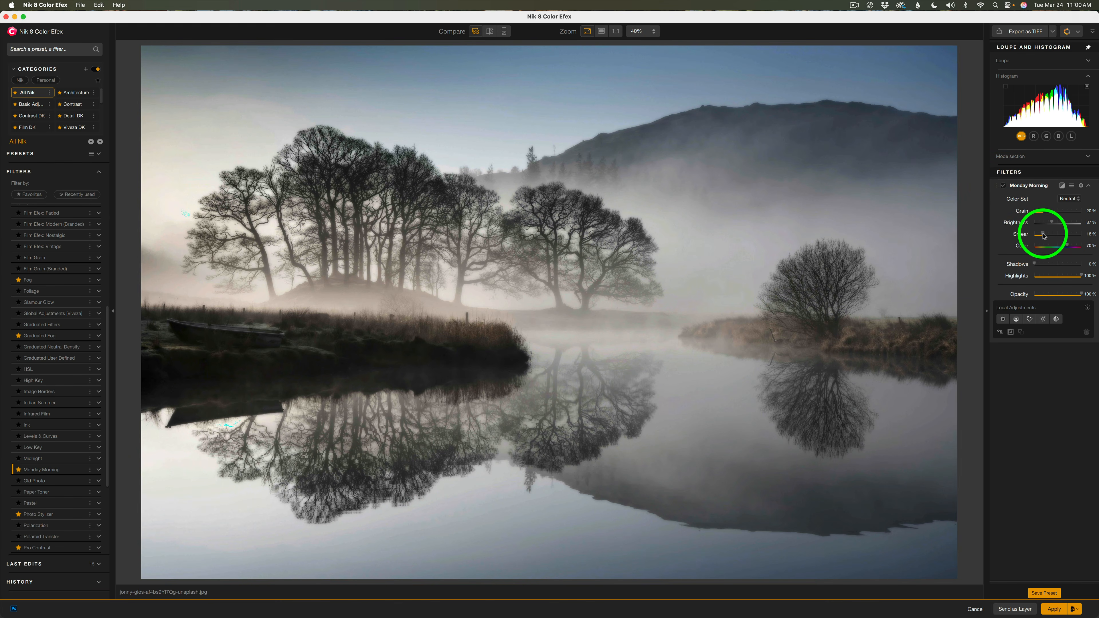
drag(1043, 235, 1042, 235)
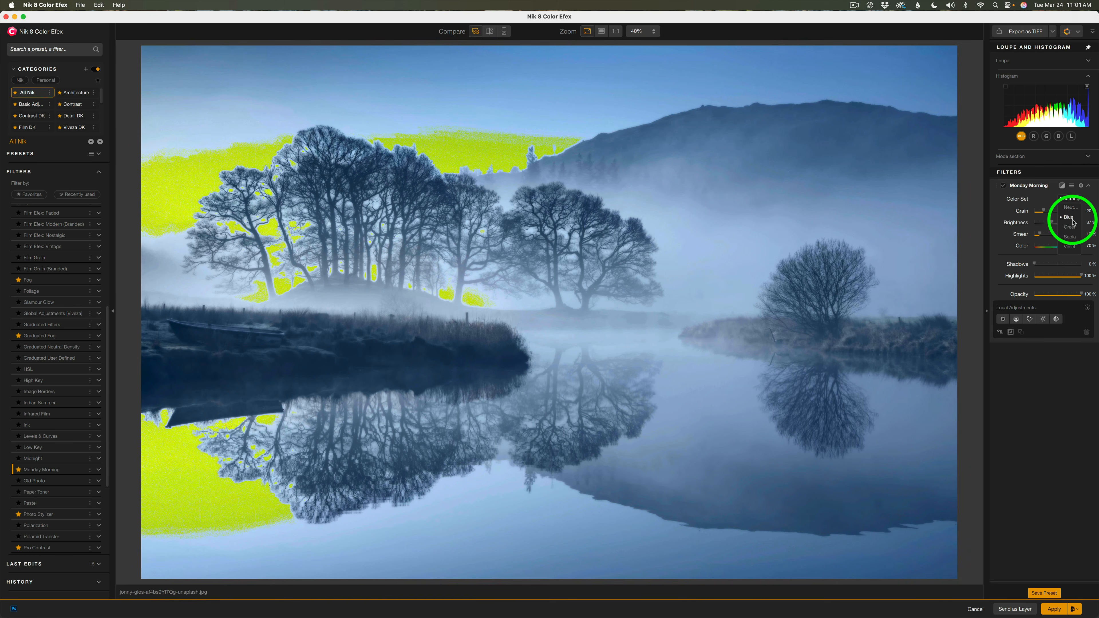
- Choose the Blue color set for the lake photo and lower Color to 34%
click(1074, 222)
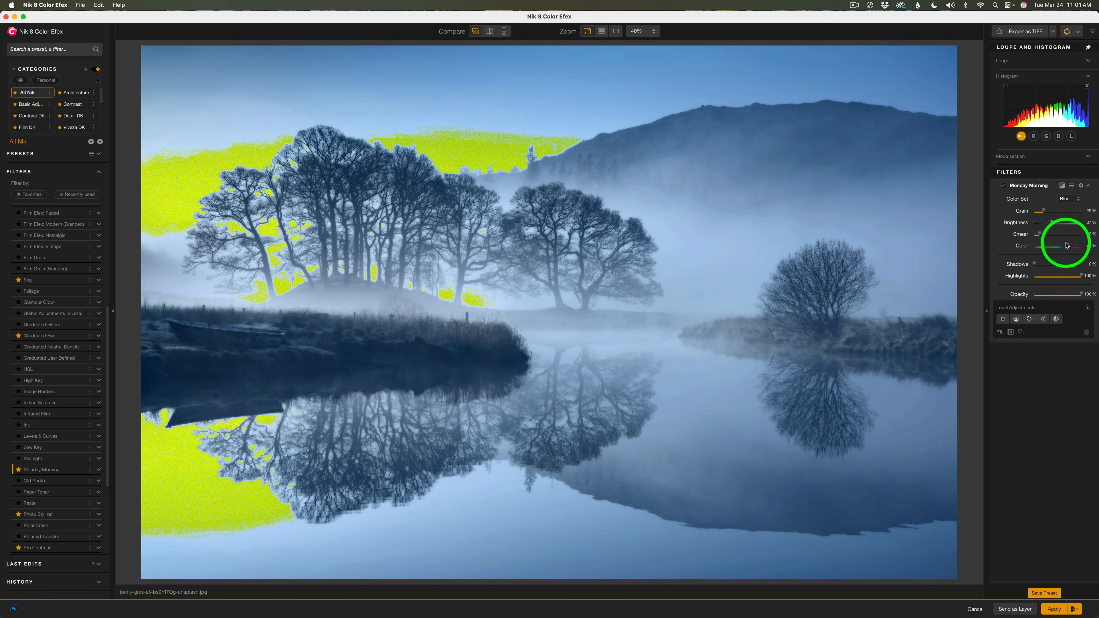
drag(1067, 247, 1050, 246)
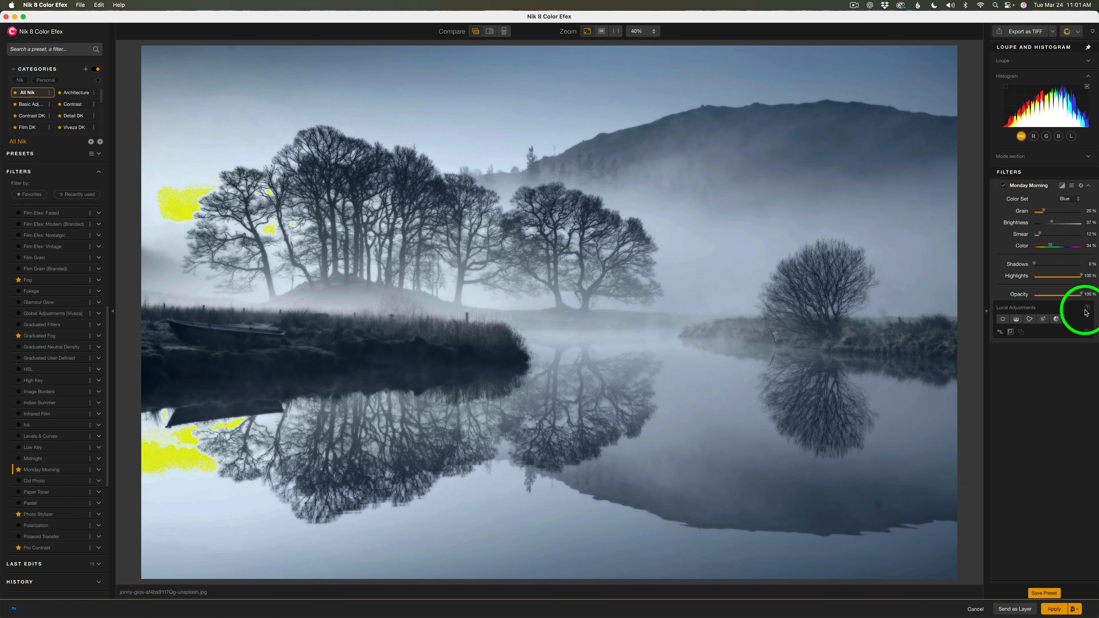
- Add a luminosity mask to the lake photo's filter and extend its range from pure black to just short of the brightest highlights
click(1045, 321)
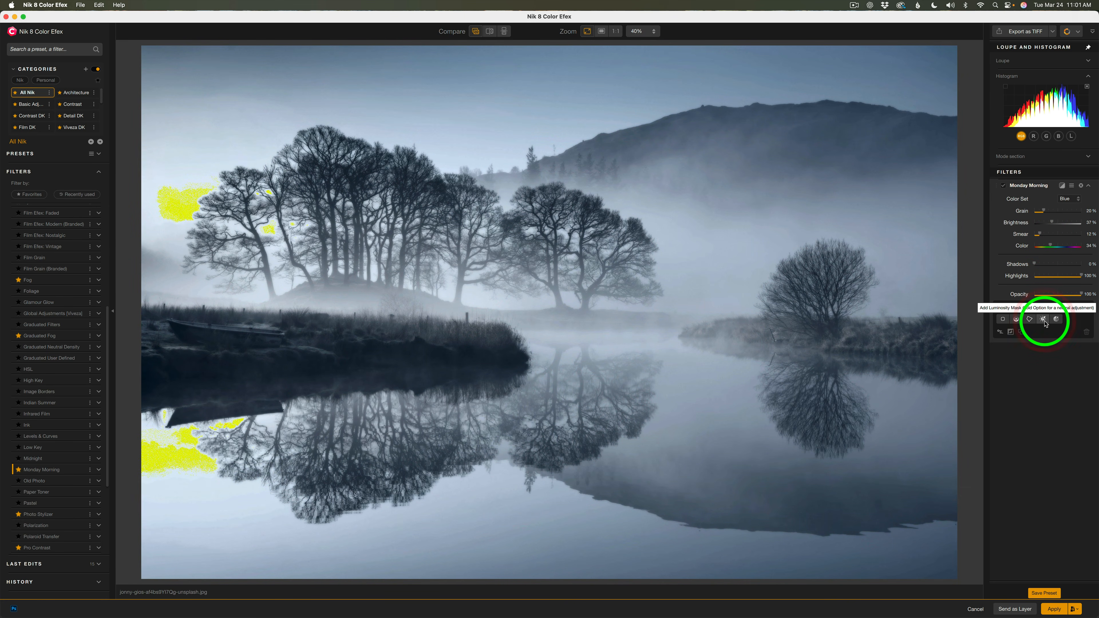
click(778, 223)
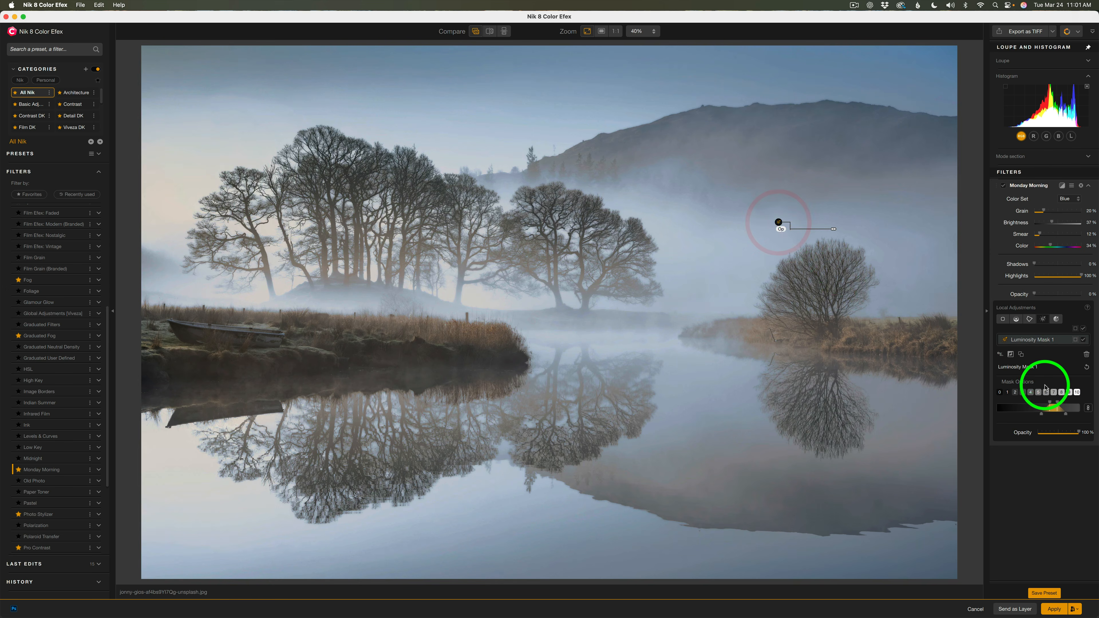
click(1089, 409)
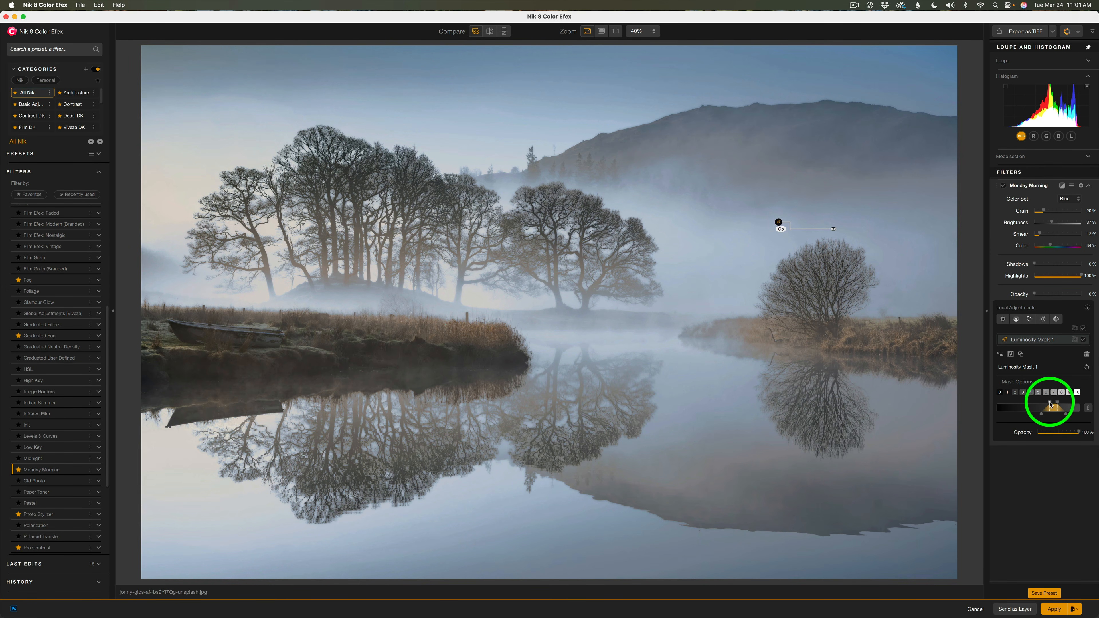
drag(1050, 404, 983, 400)
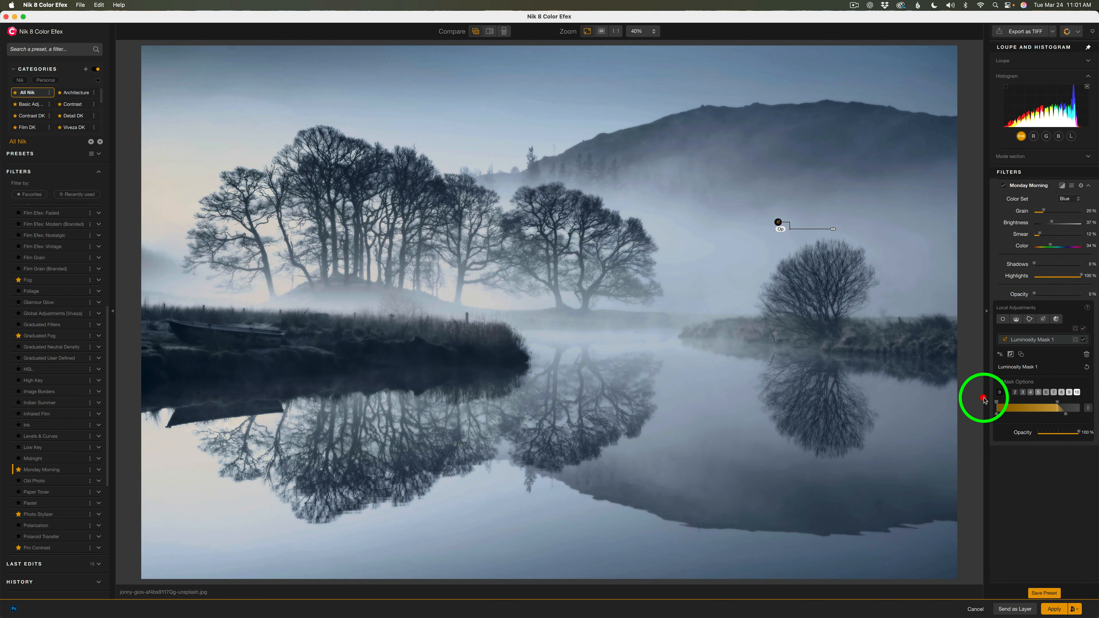
drag(1058, 403, 1087, 402)
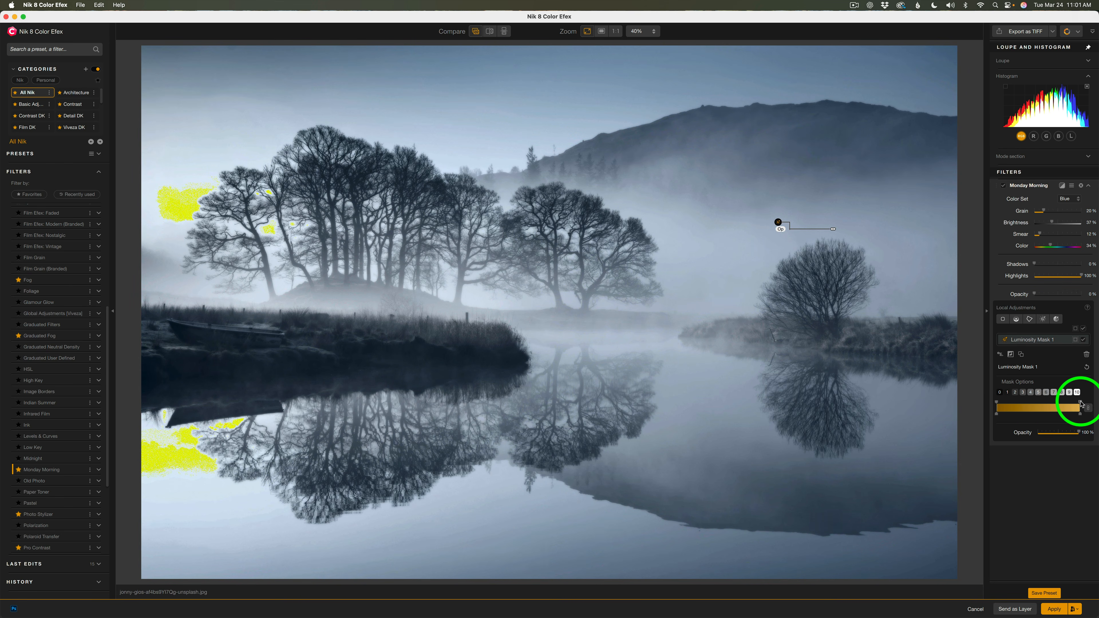
drag(1080, 404, 1062, 403)
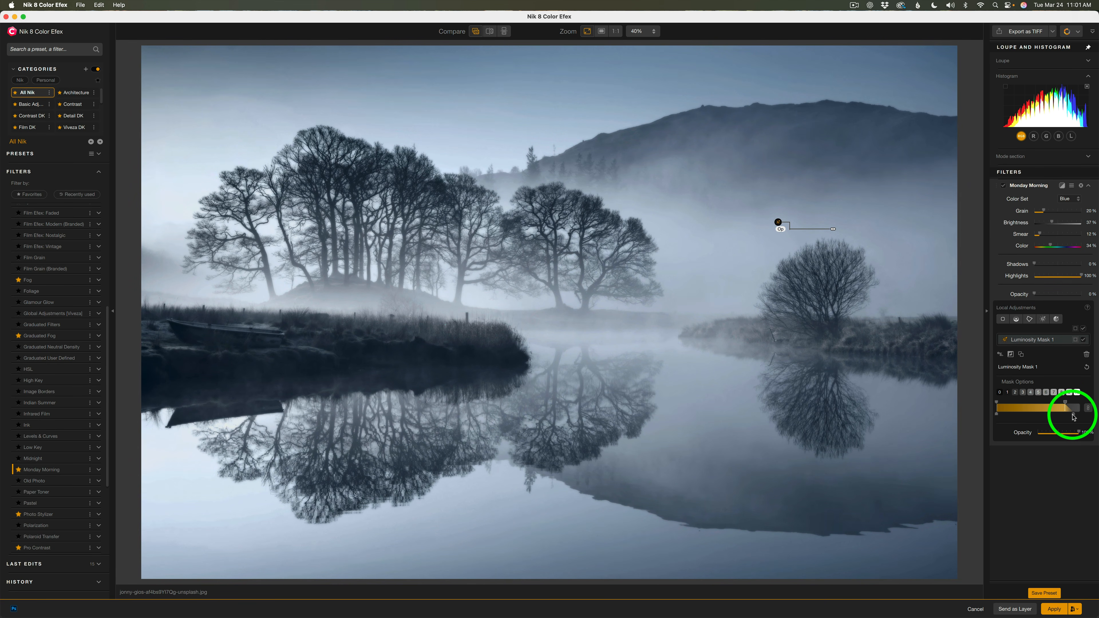
drag(1074, 414, 1080, 416)
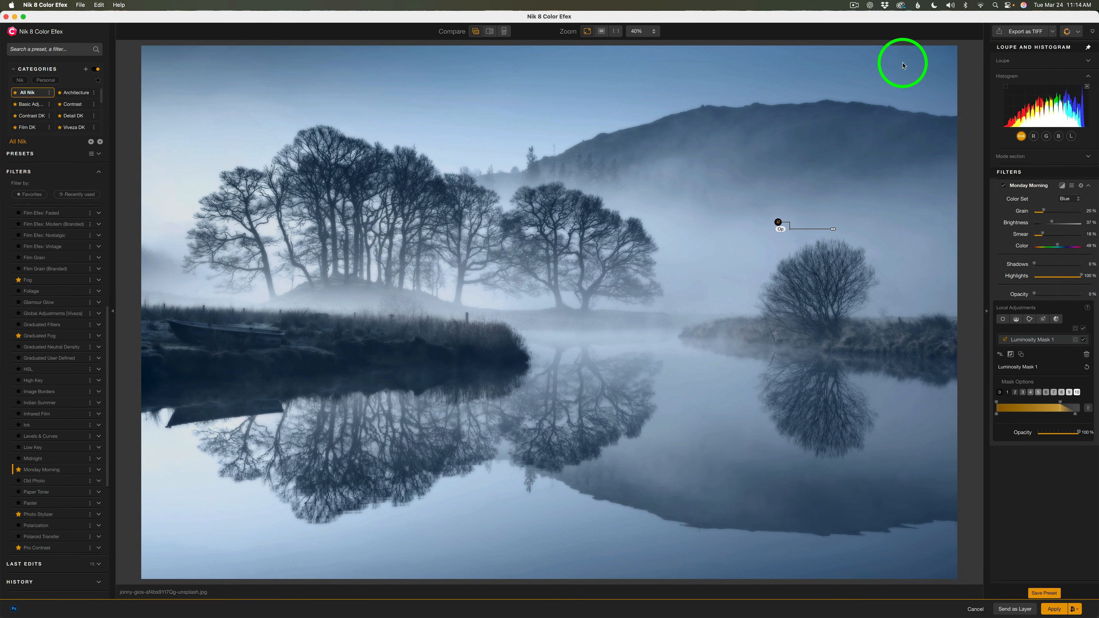
- Show shadow clipping on the lake photo and raise the filter's Shadows to 40%
click(1006, 86)
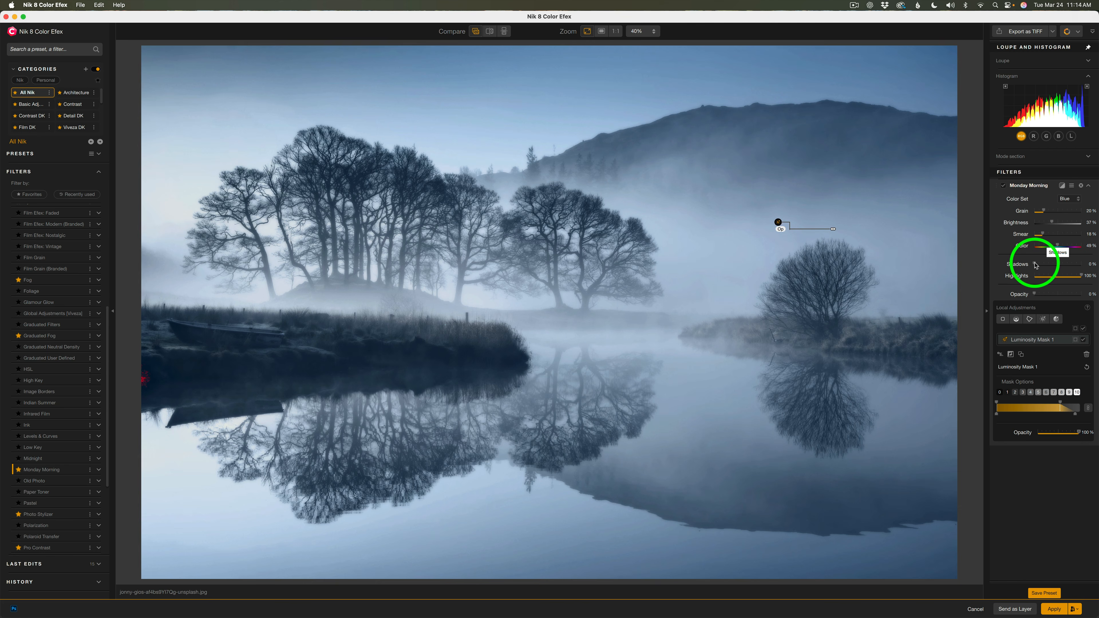
drag(1034, 265, 1055, 267)
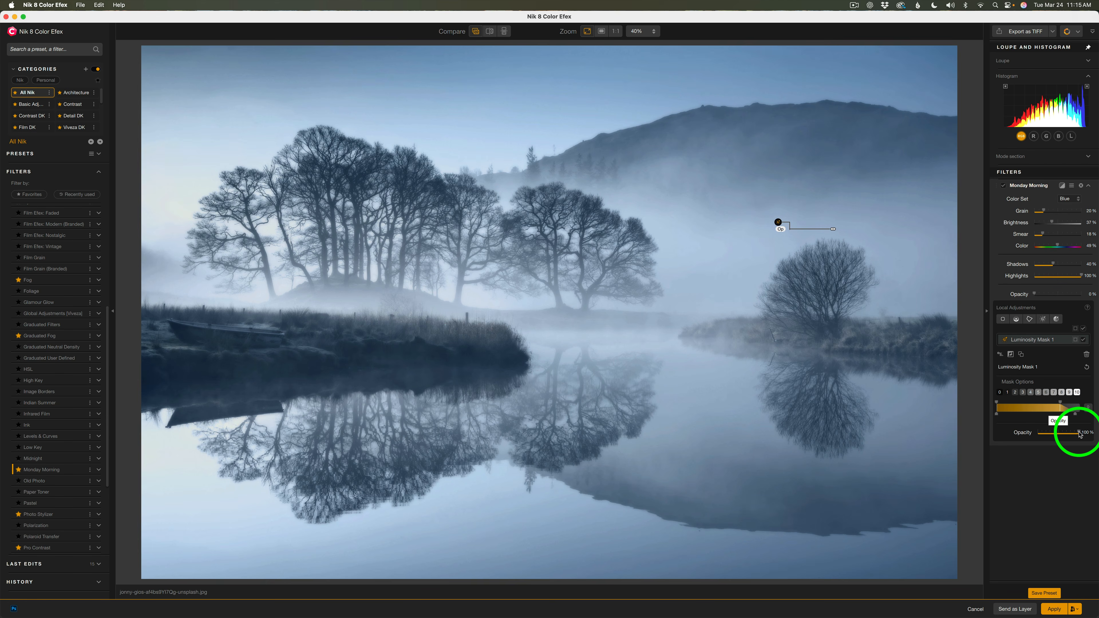
- Lower the luminosity mask's opacity to 60% and compare the lake photo with and without the filter
drag(1079, 434, 1063, 433)
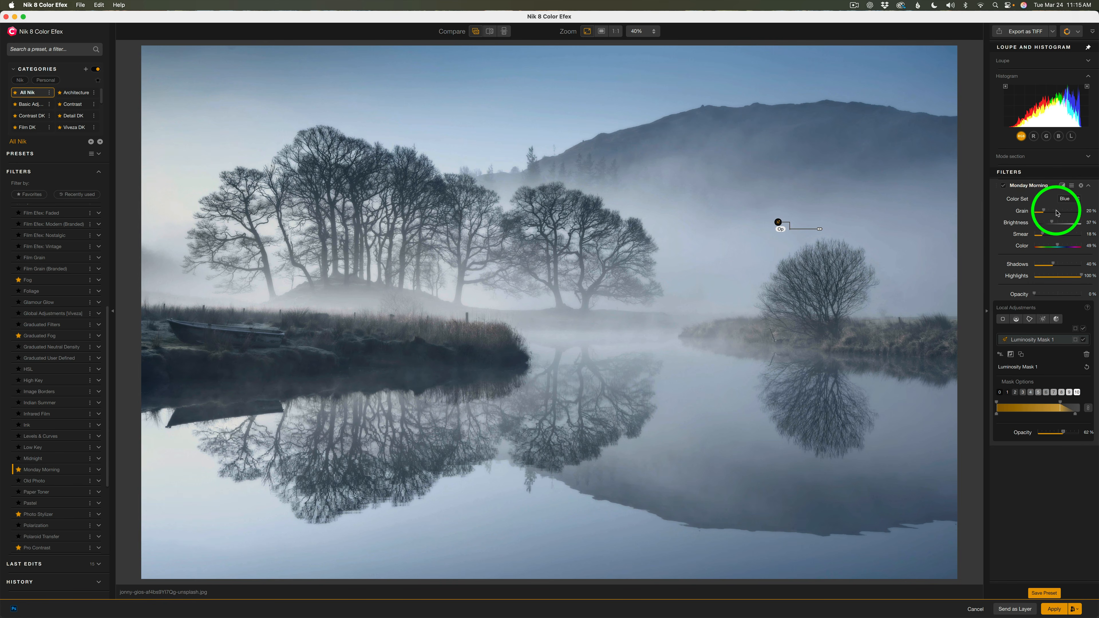
click(1002, 185)
click(1004, 185)
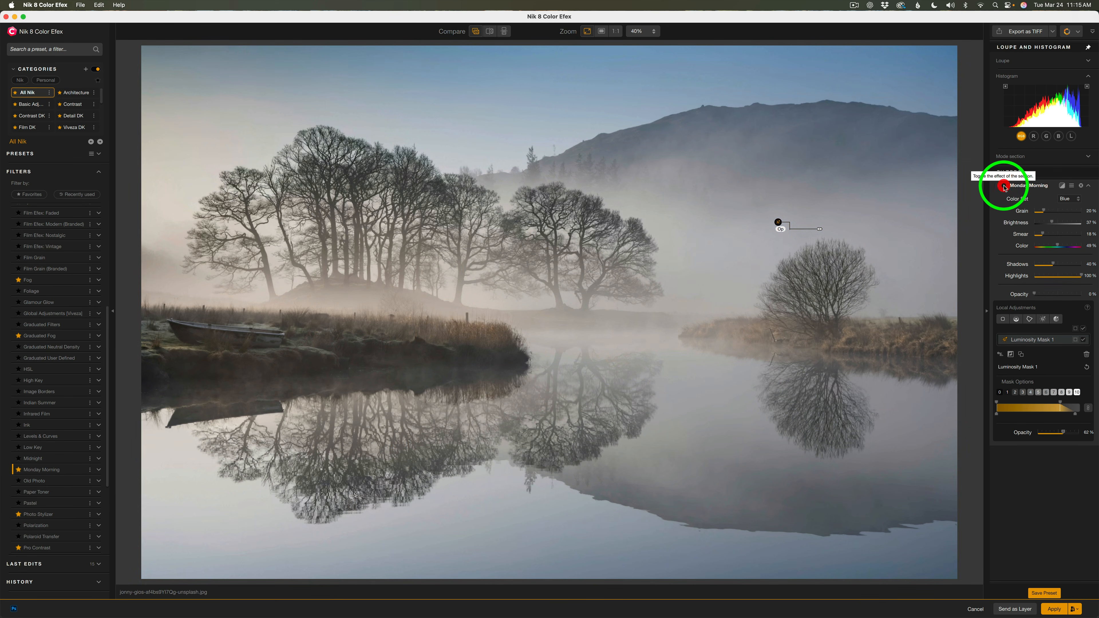
click(1003, 185)
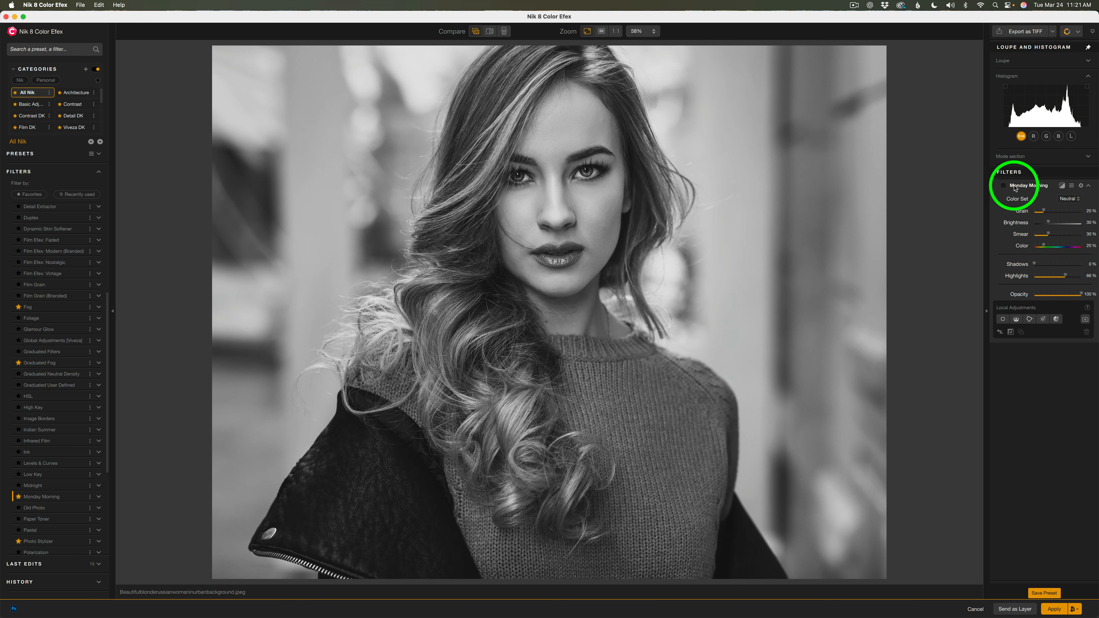
- Turn on Monday Morning for the black-and-white portrait, show highlight clipping, and raise Highlights to 100%
click(1003, 186)
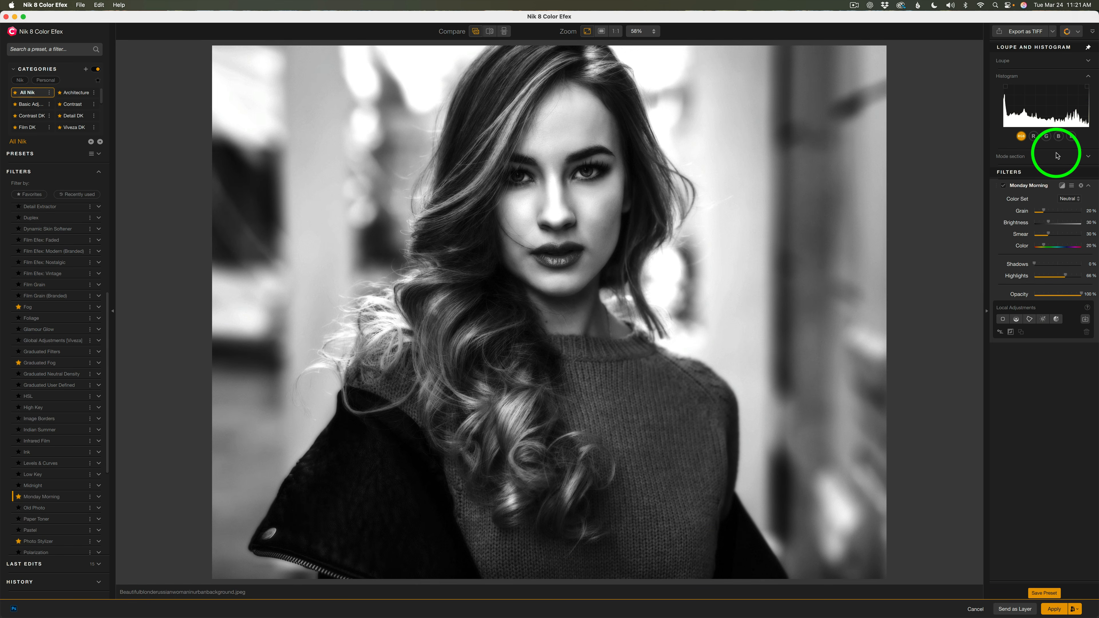
click(1087, 87)
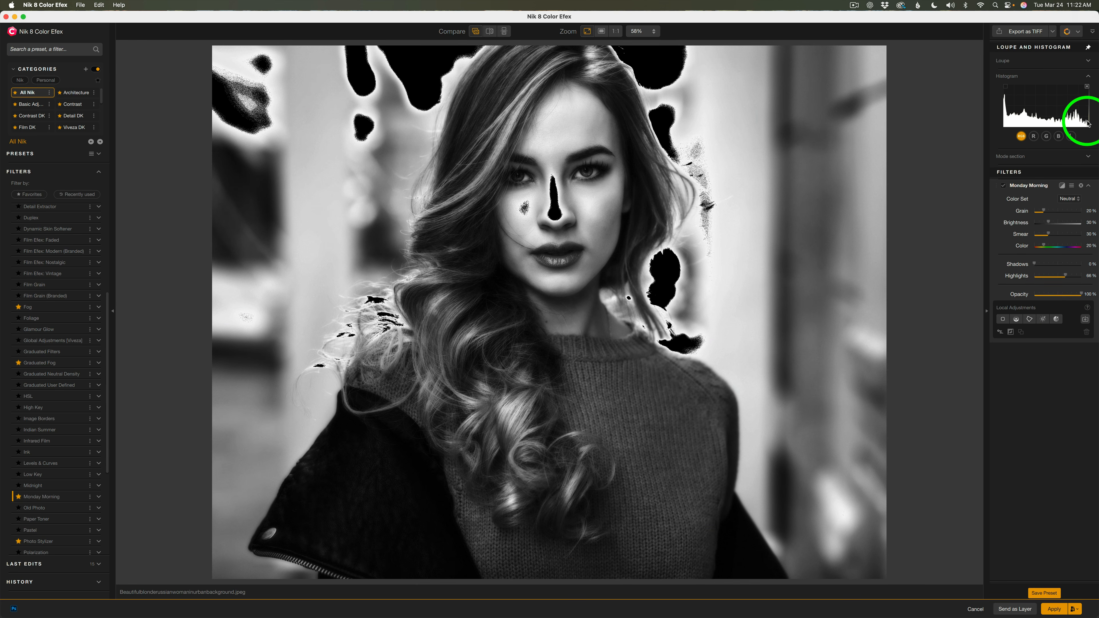
drag(1065, 276, 1086, 279)
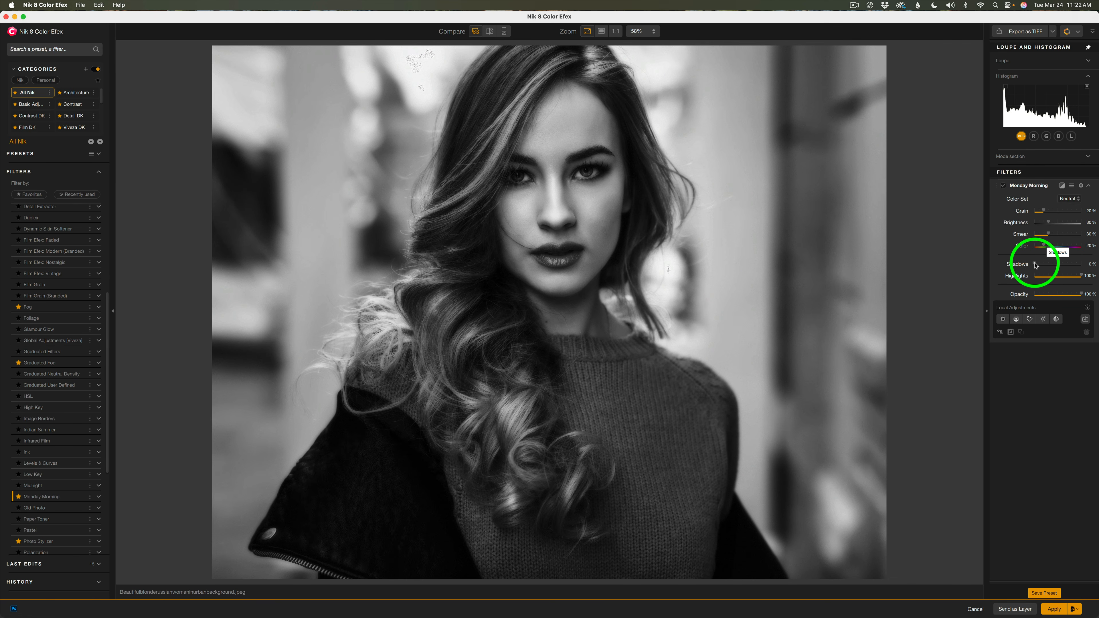
- Set the portrait's Shadows to 50% and Smear to 42%
drag(1035, 265, 1058, 269)
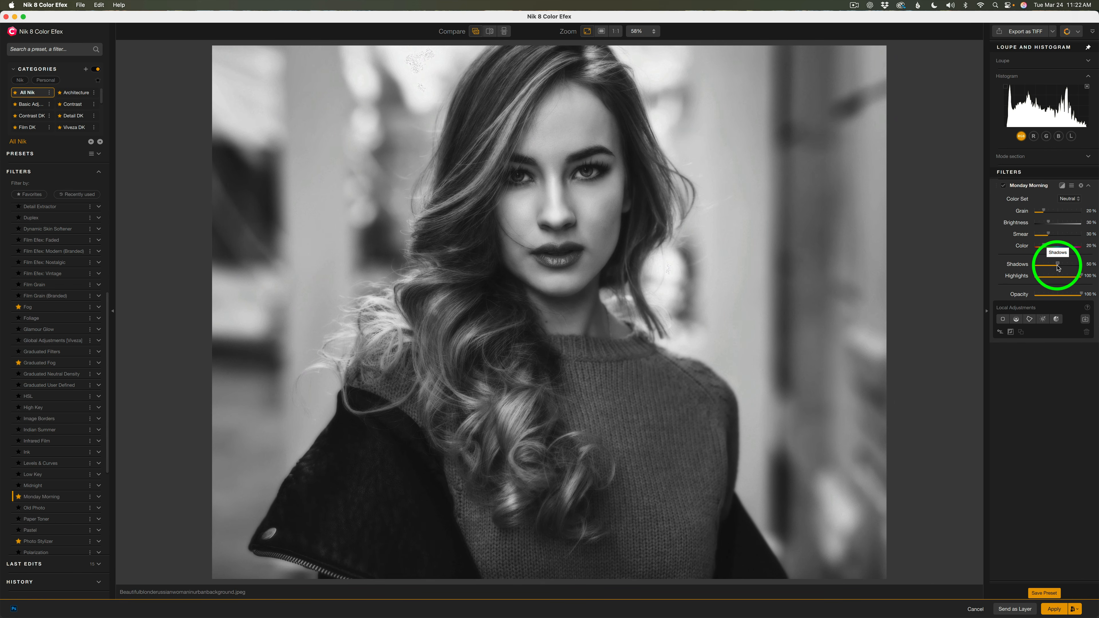
drag(1056, 266, 1057, 266)
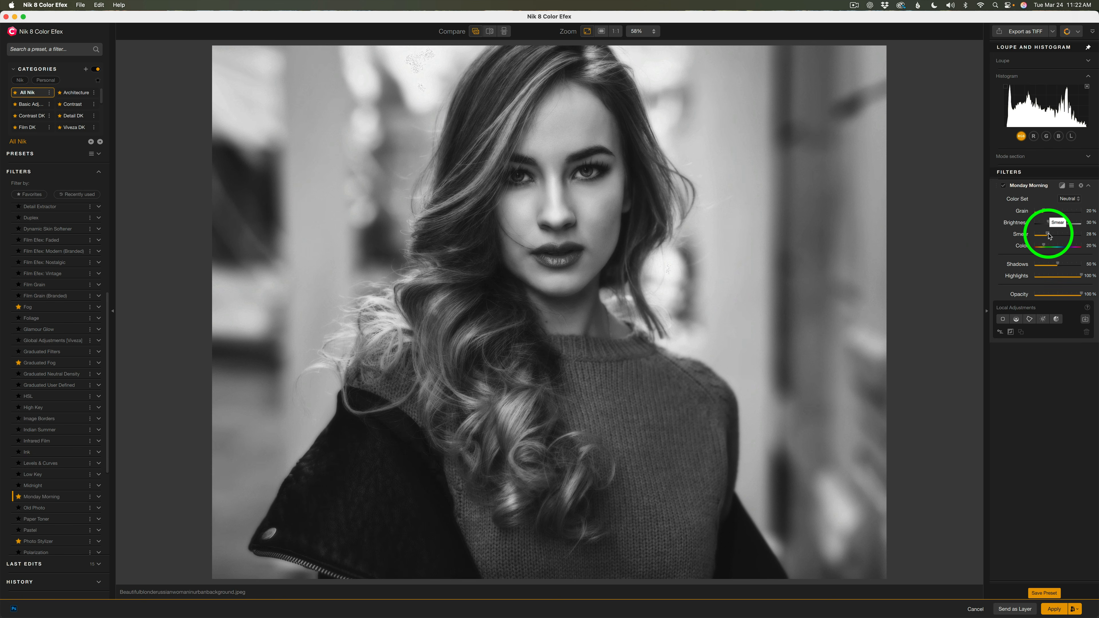
mouse_move(1055, 232)
mouse_down()
mouse_move(1091, 241)
mouse_move(1054, 241)
mouse_up()
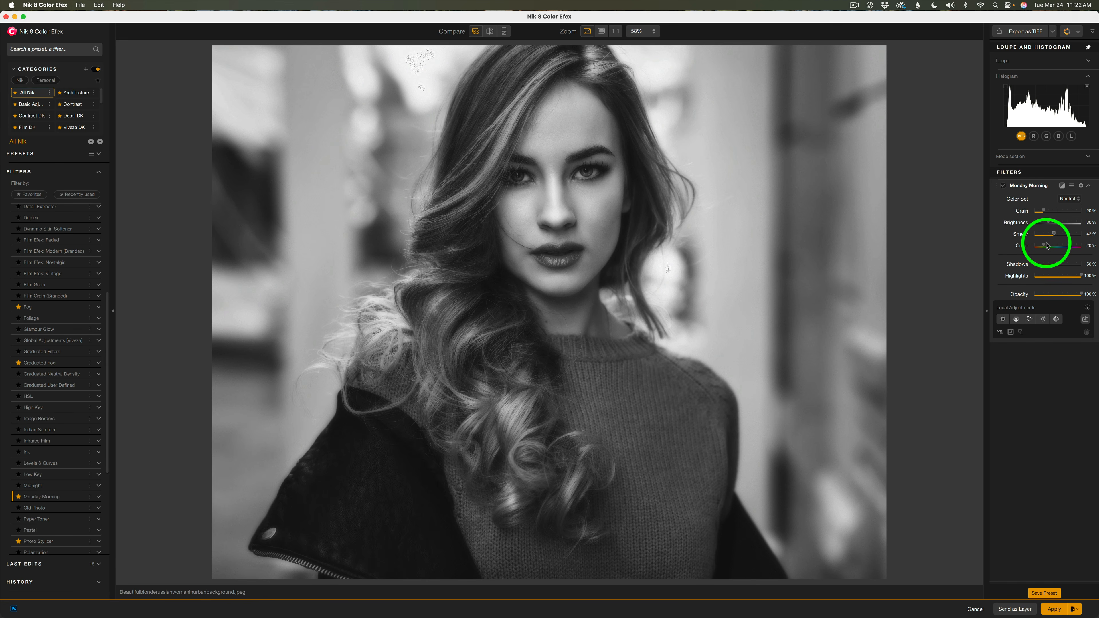
- Preview the other color sets on the portrait, including Green, choose Blue, and lower Color to 7%
click(1079, 200)
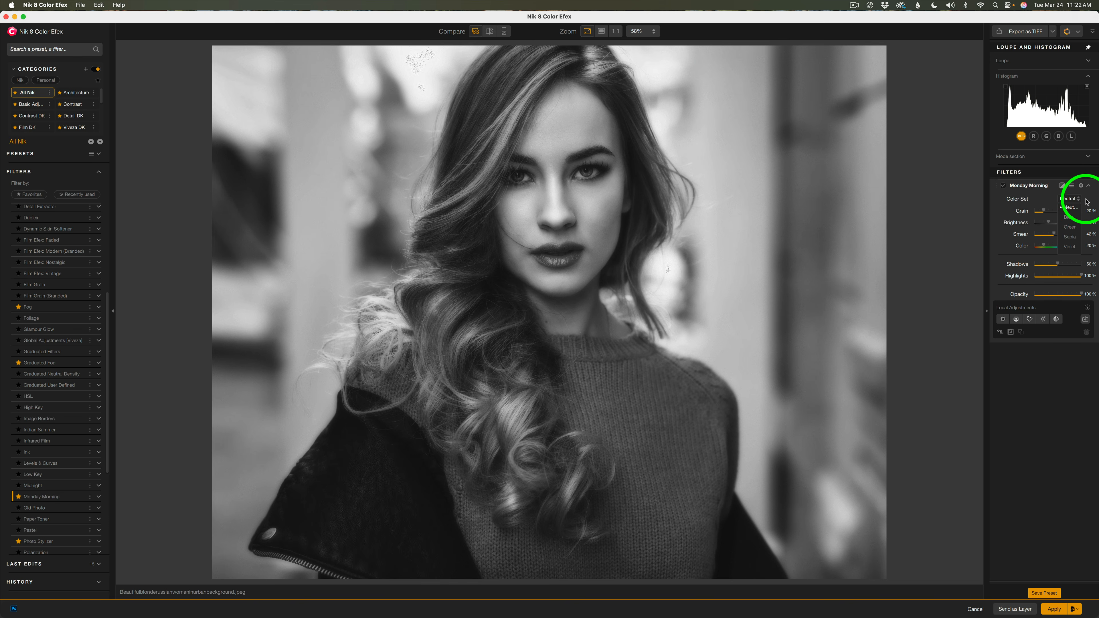
click(1074, 218)
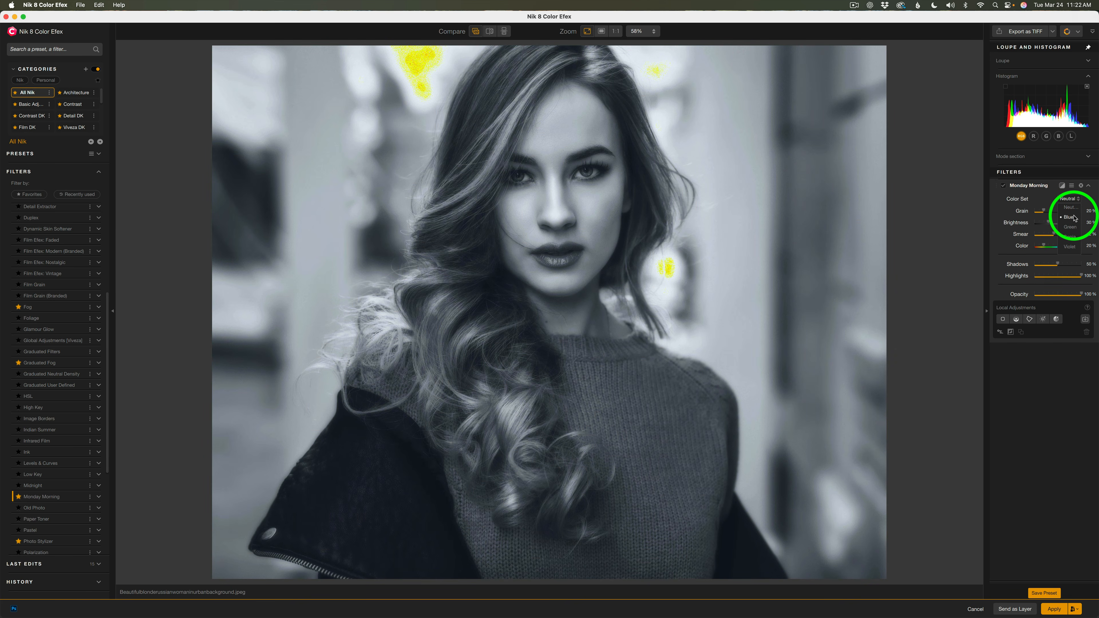
click(1072, 228)
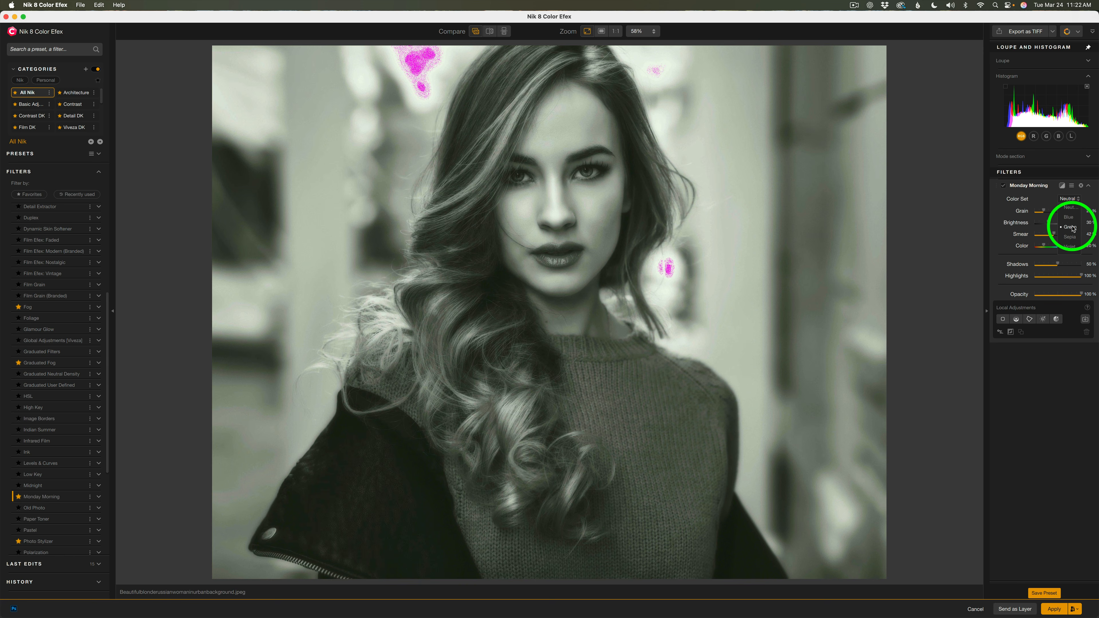
click(1072, 239)
click(1072, 246)
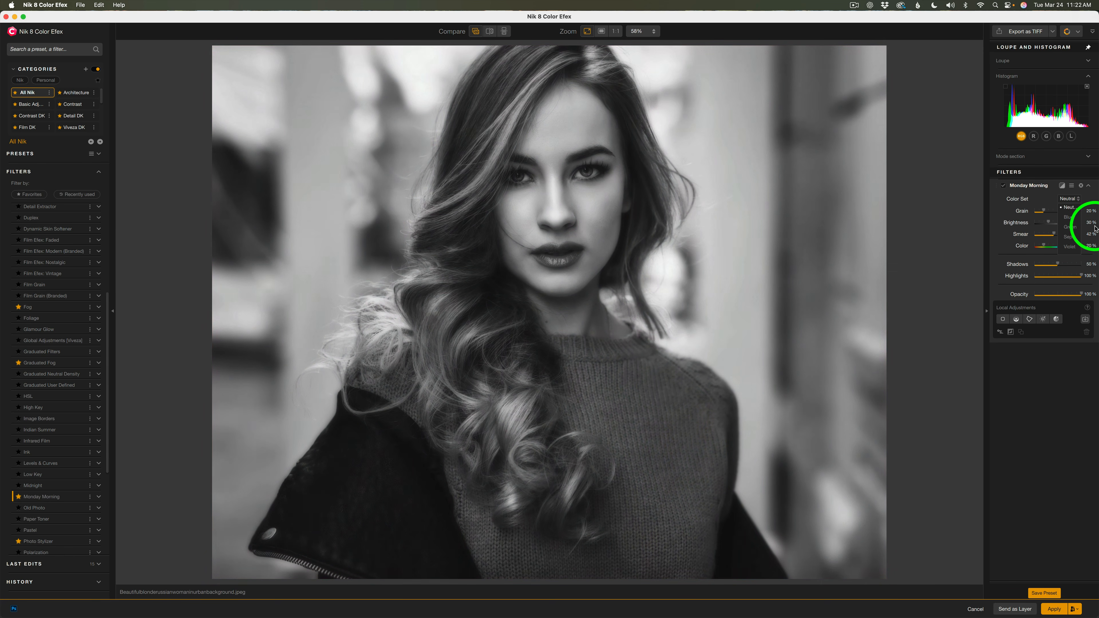
click(1076, 217)
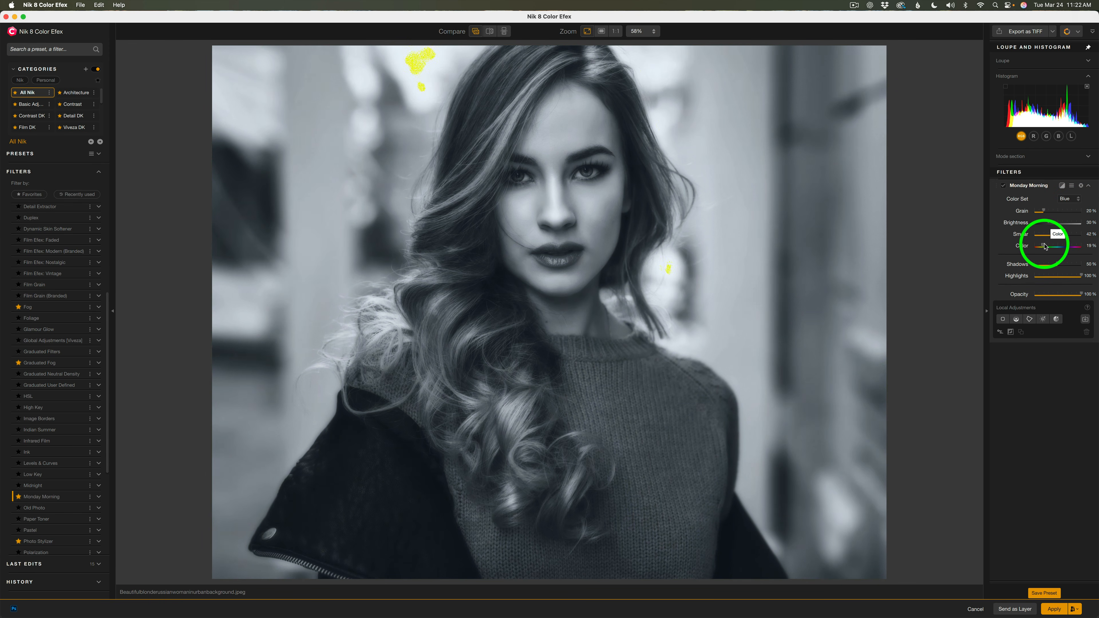
mouse_move(1044, 247)
mouse_down()
mouse_move(1084, 247)
mouse_move(1040, 247)
mouse_up()
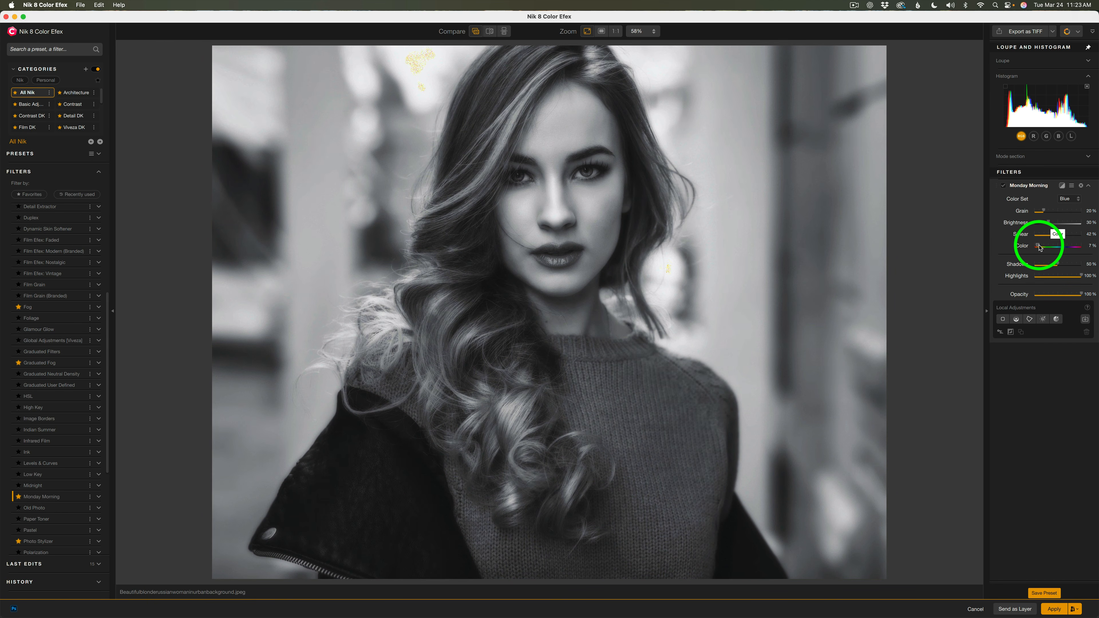
- Set the filter's Opacity to 77% and Color to 9%, comparing the portrait with and without the effect
click(1003, 186)
click(1003, 187)
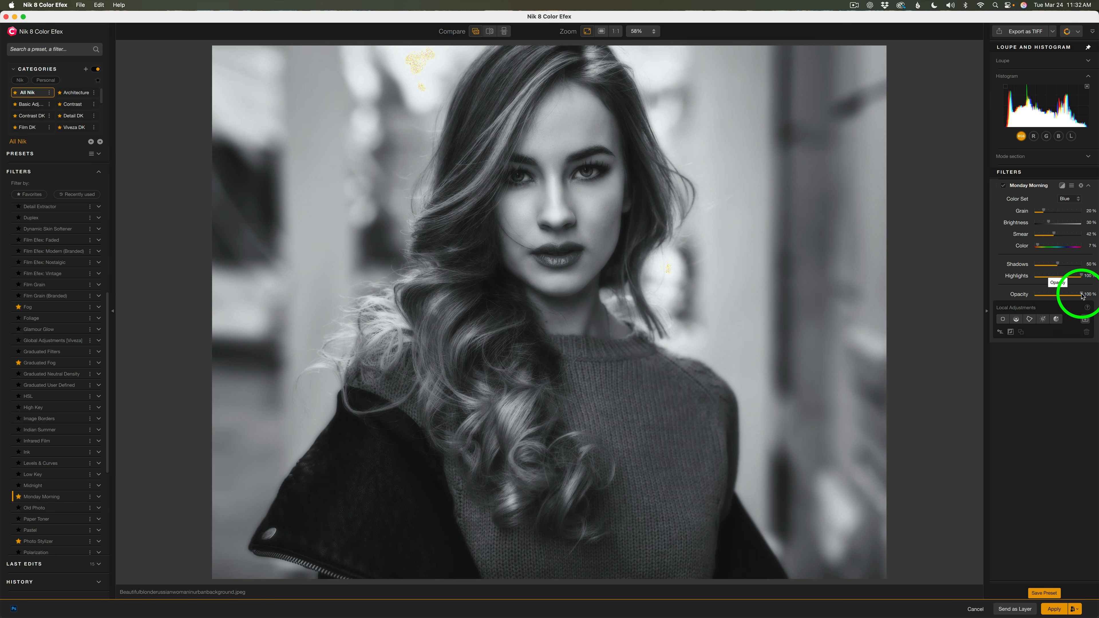
drag(1082, 296, 1069, 295)
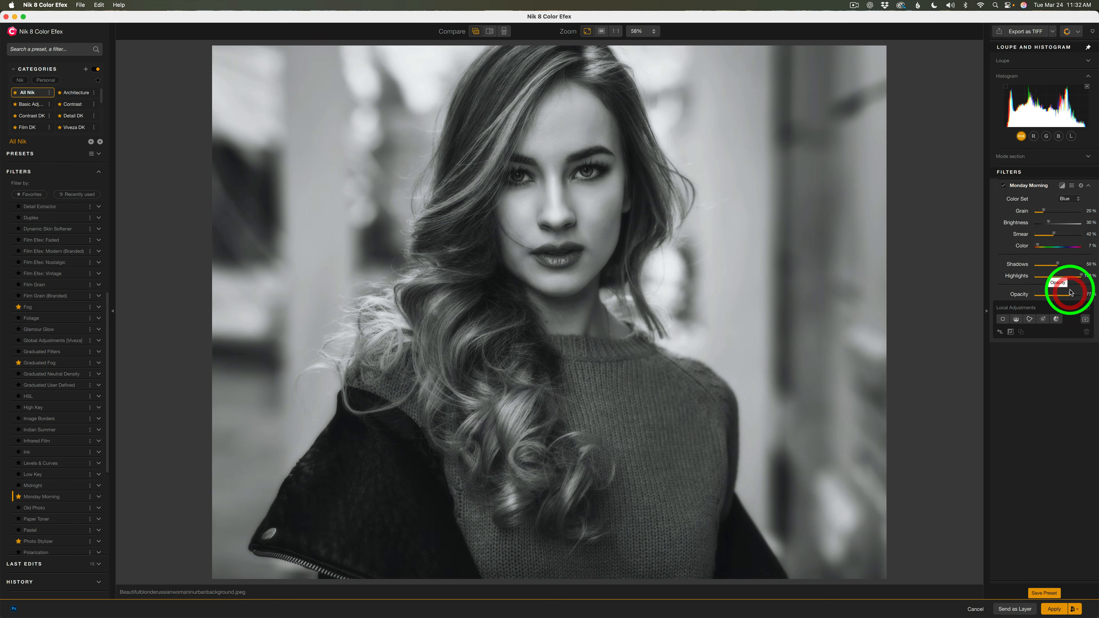
drag(1038, 246, 1040, 247)
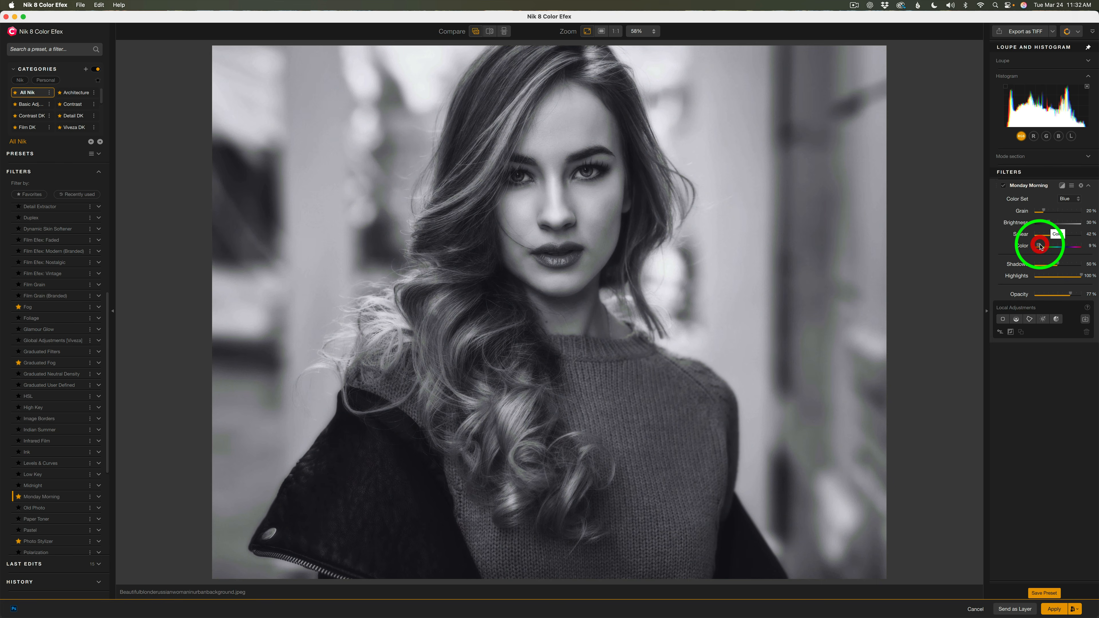
click(1003, 187)
click(1003, 186)
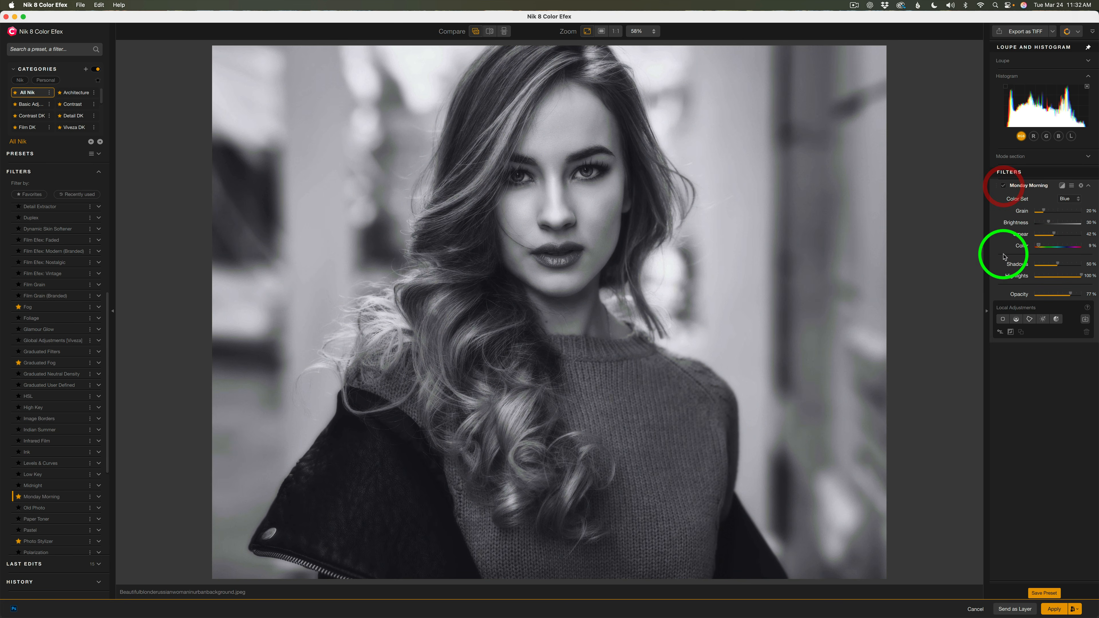